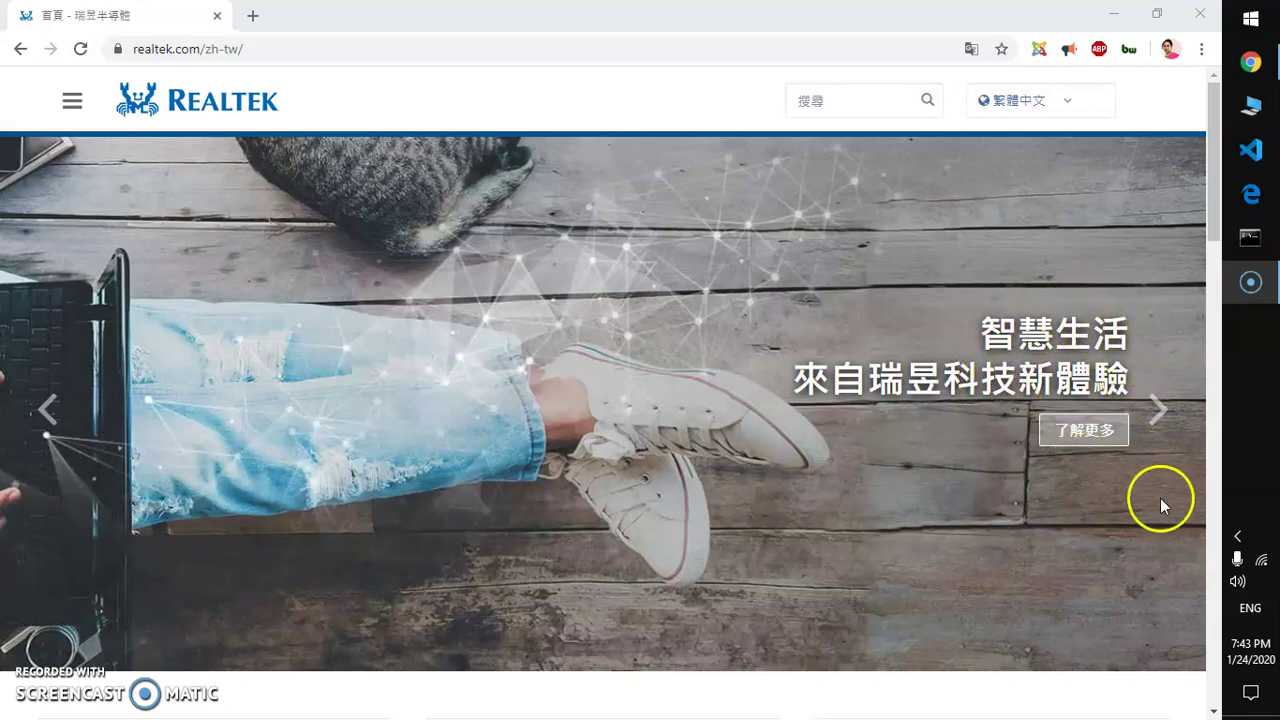
pyautogui.rightClick(1261, 568)
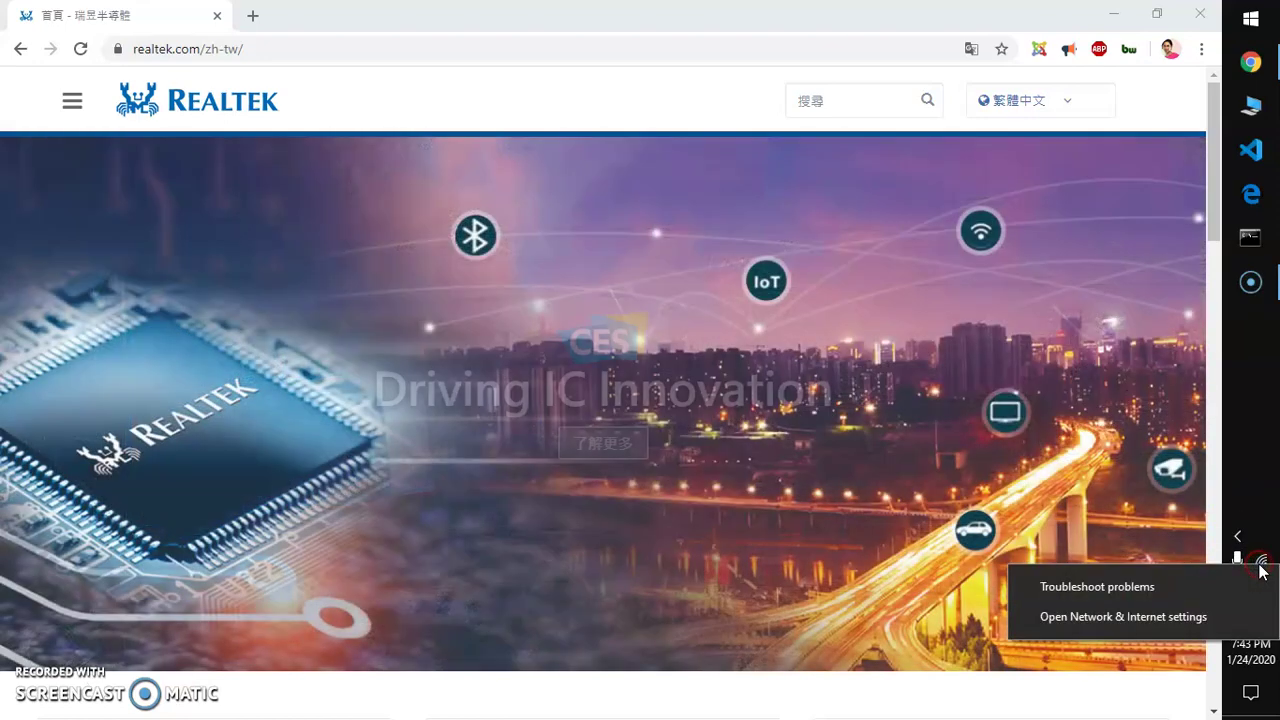
pyautogui.click(1268, 473)
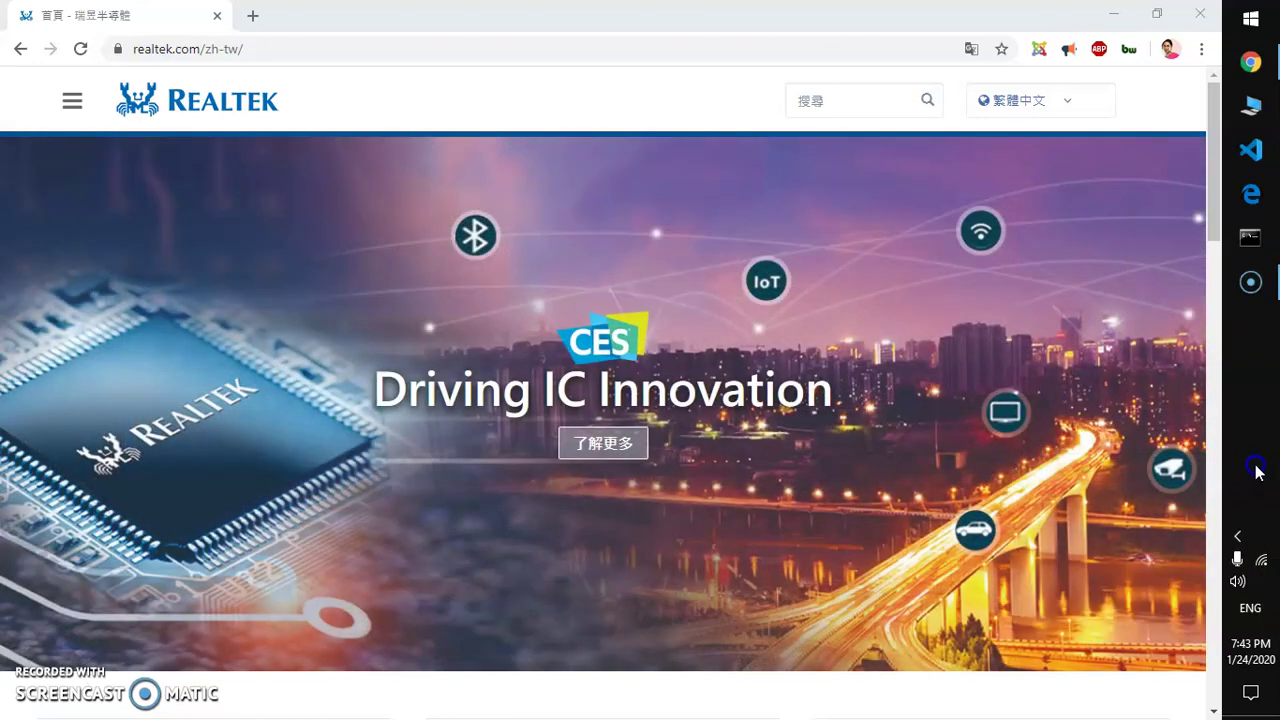
pyautogui.click(1243, 584)
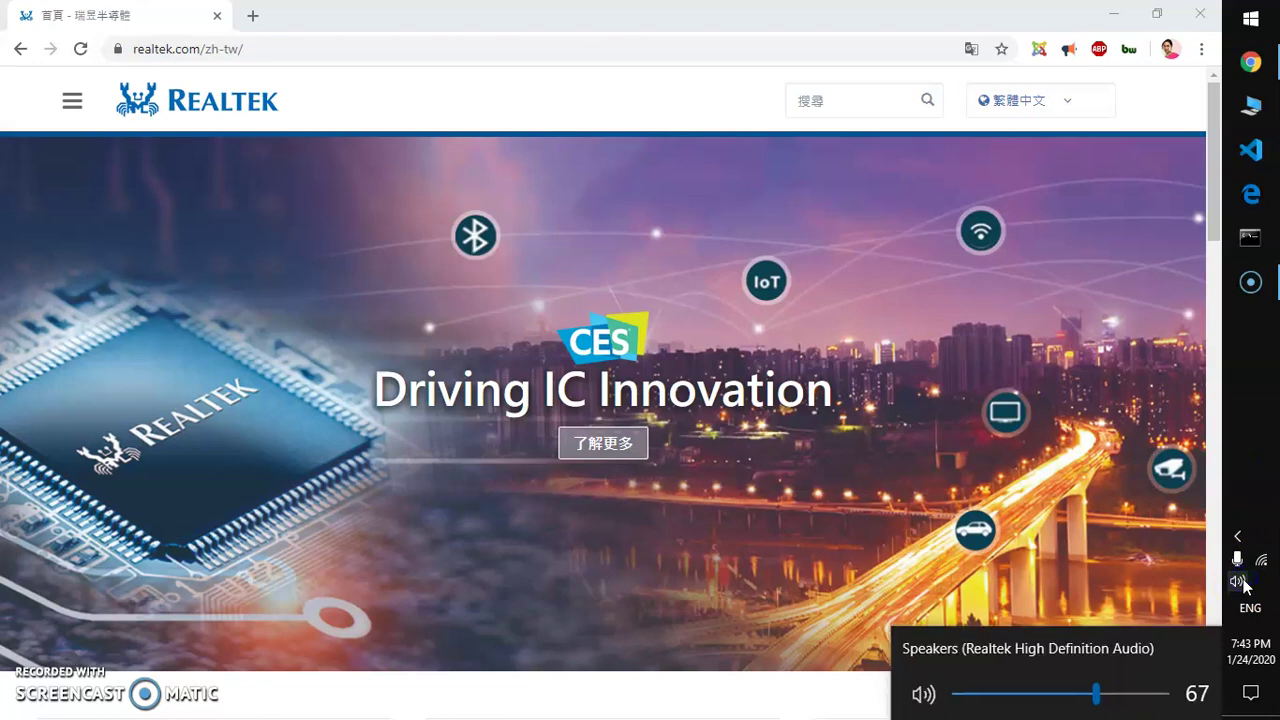
pyautogui.rightClick(1241, 586)
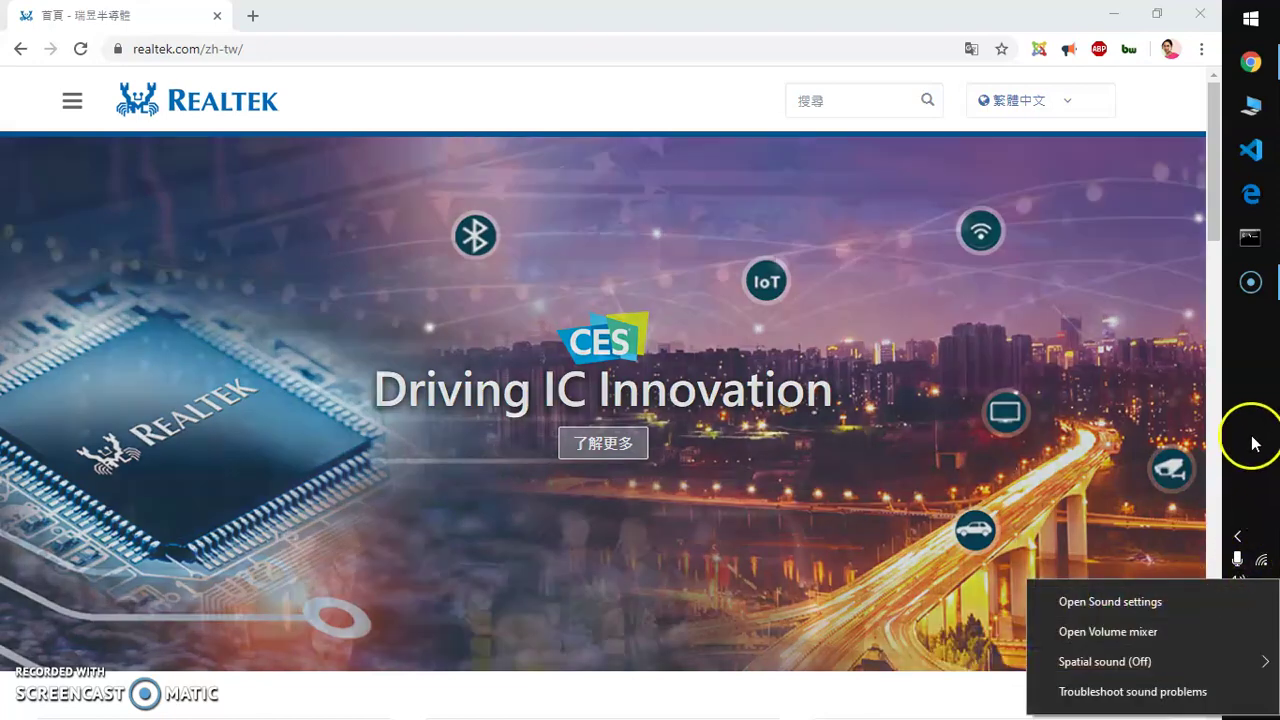
pyautogui.click(1254, 443)
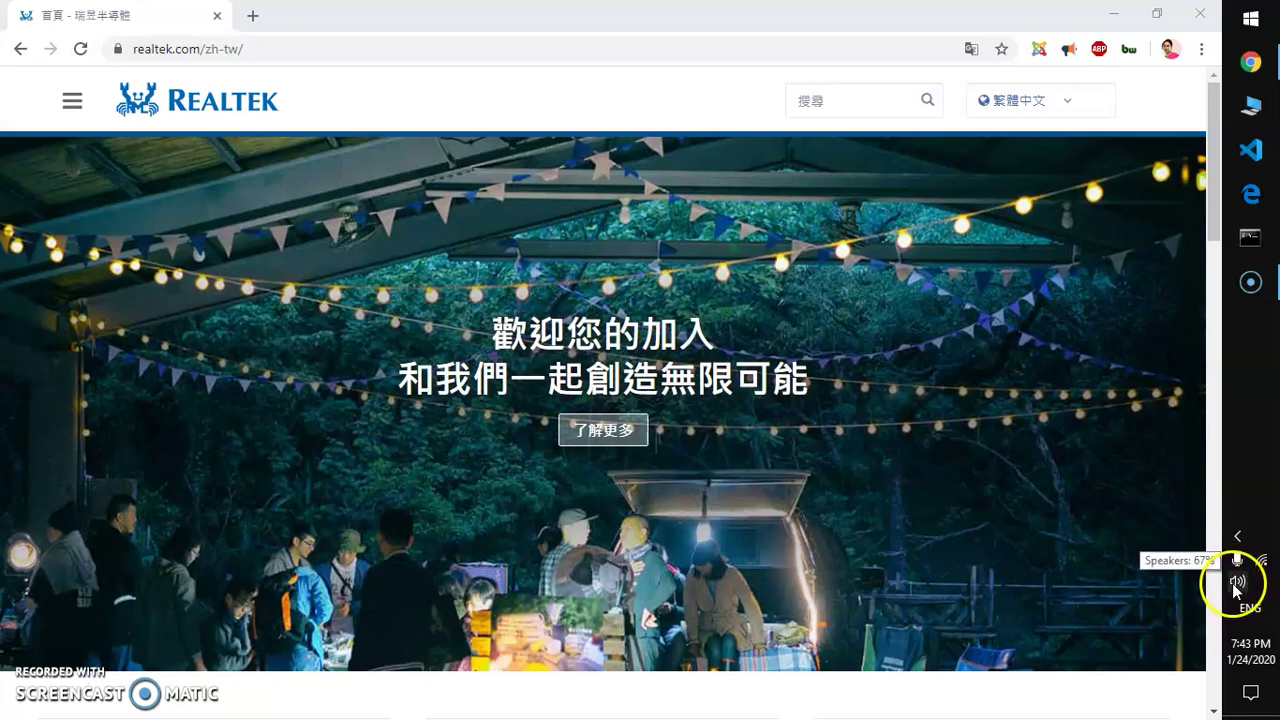
pyautogui.rightClick(1238, 584)
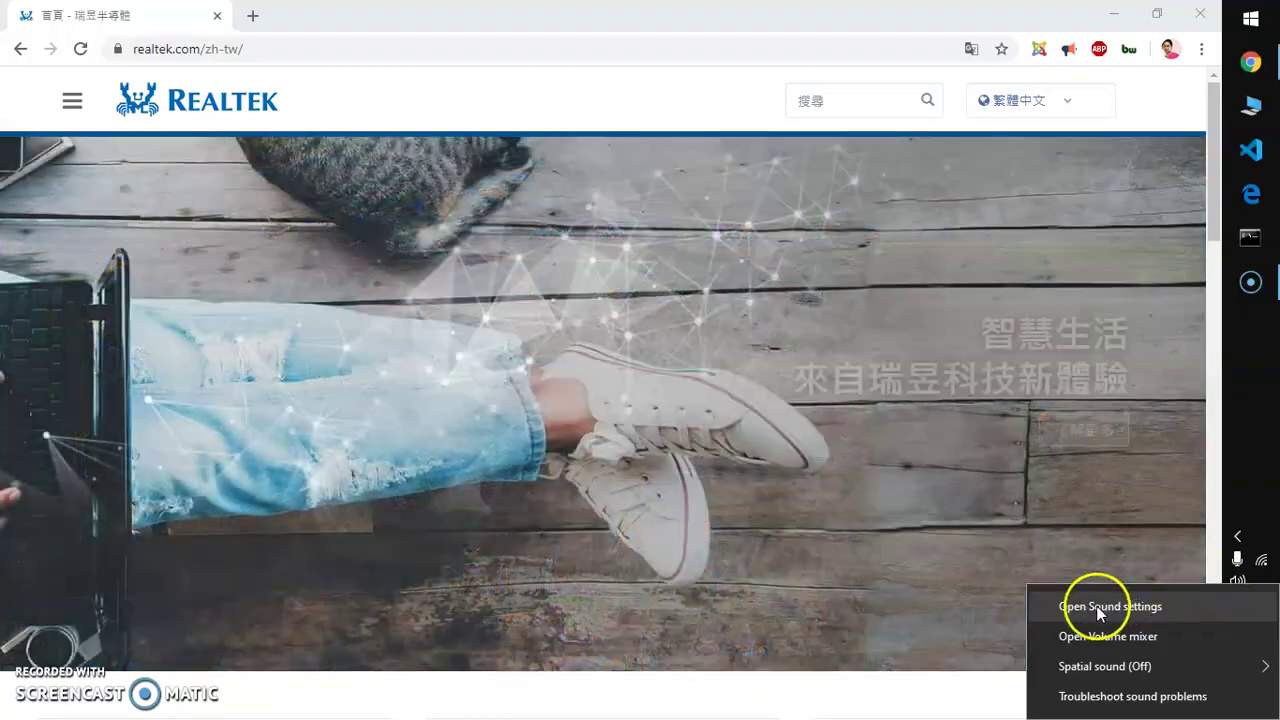
pyautogui.click(1096, 605)
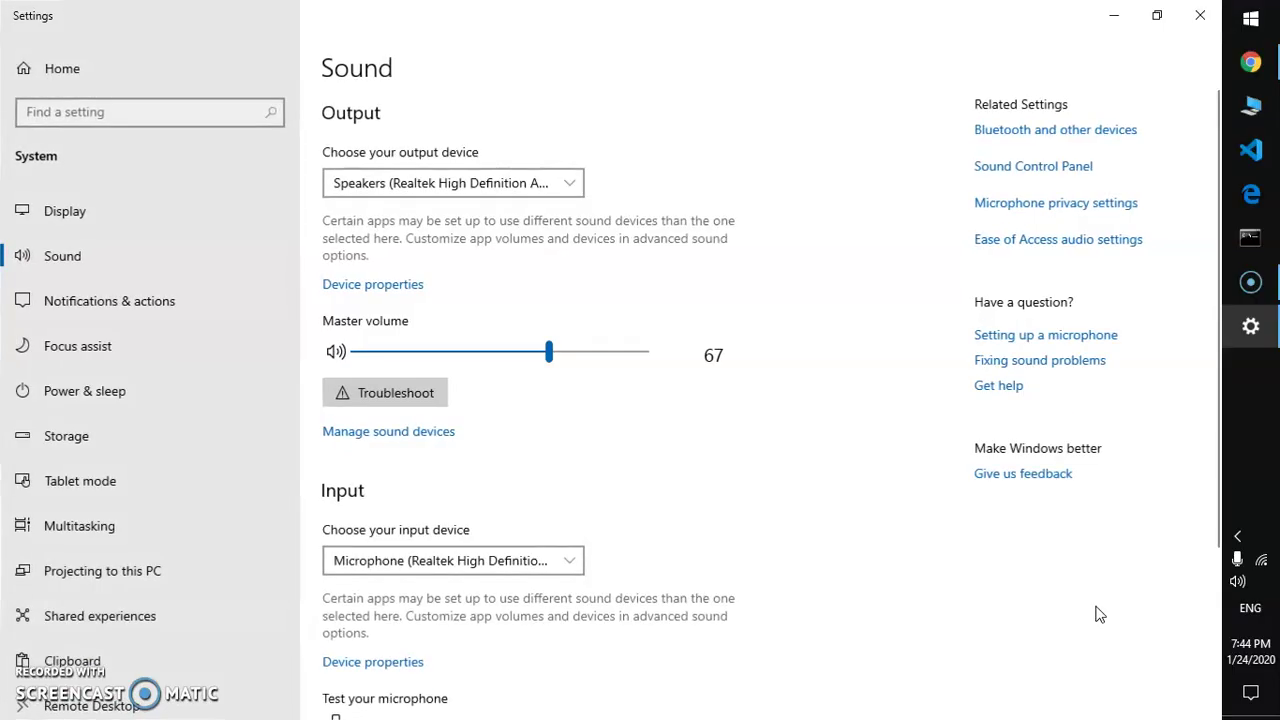
pyautogui.click(1016, 172)
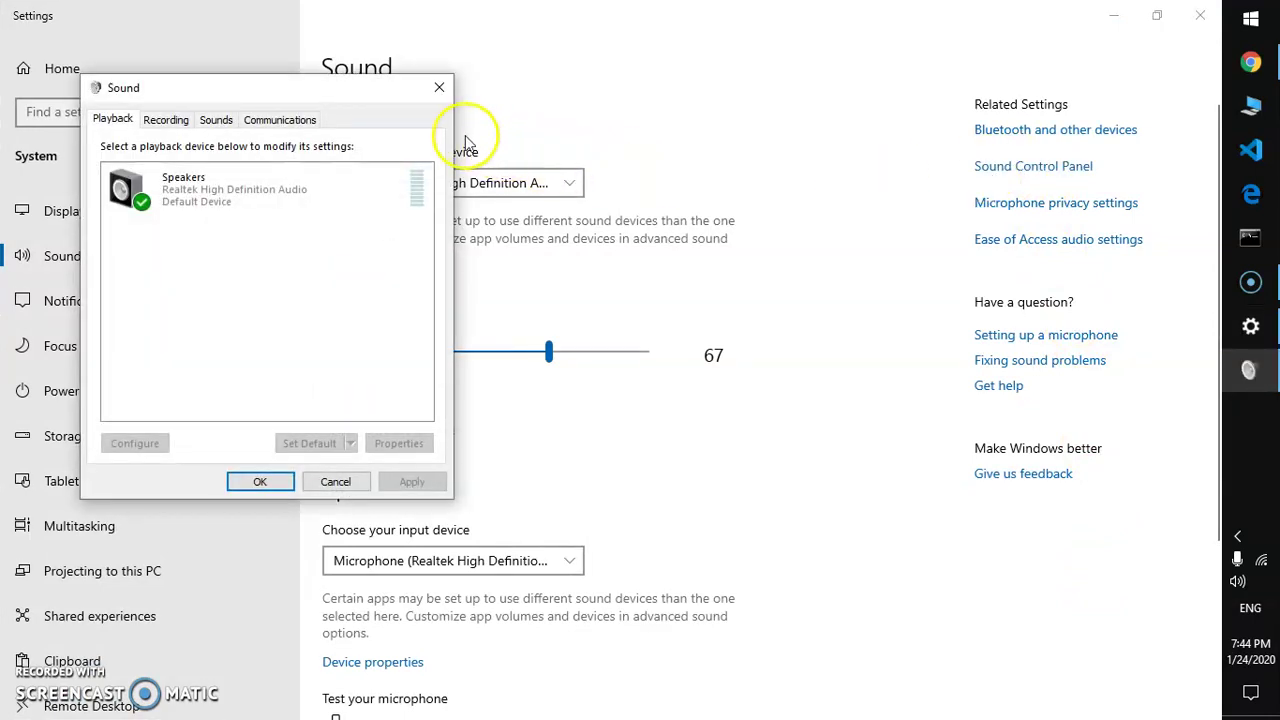
pyautogui.click(440, 87)
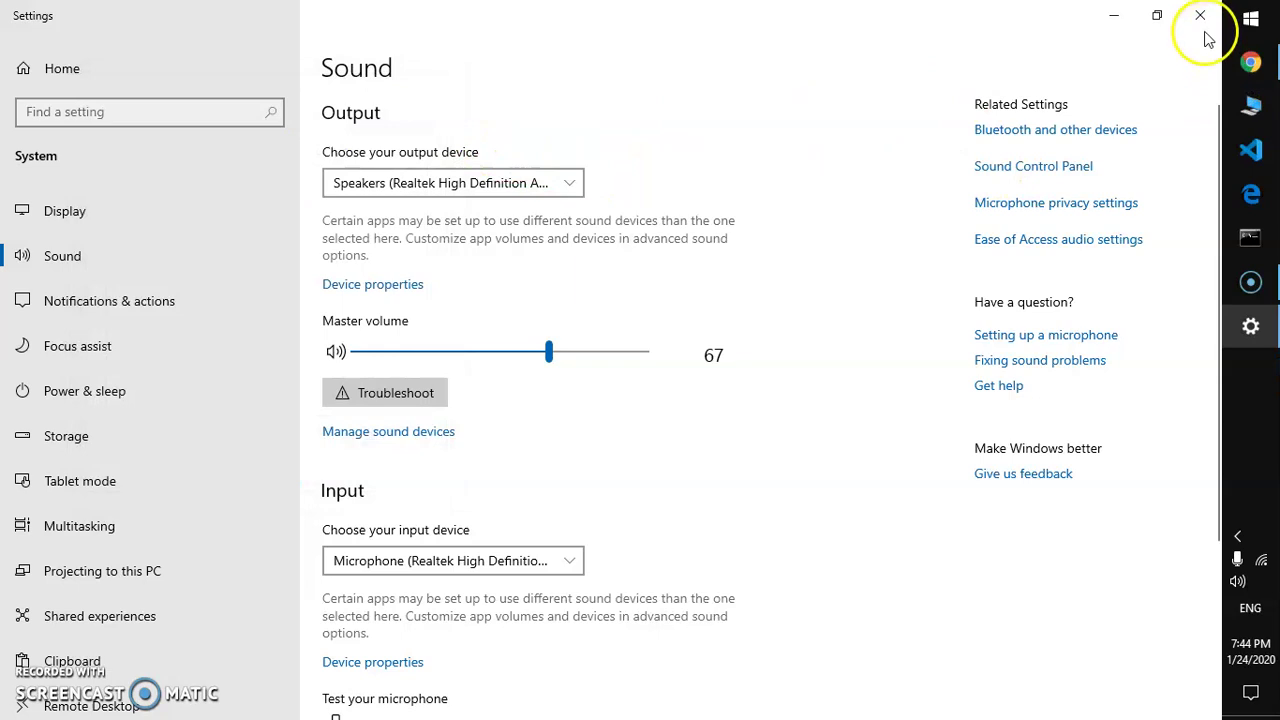
pyautogui.click(1200, 15)
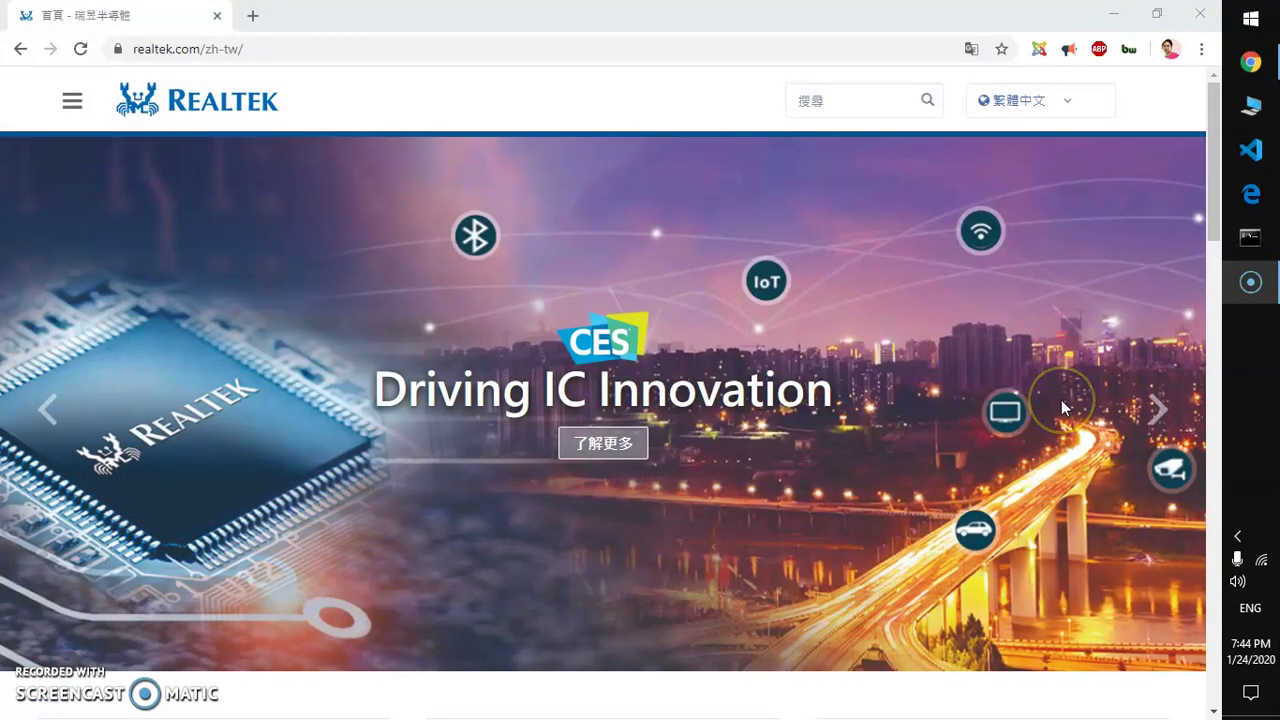
# - Launch Control Panel from the Windows search using 'con'
pyautogui.press('super')
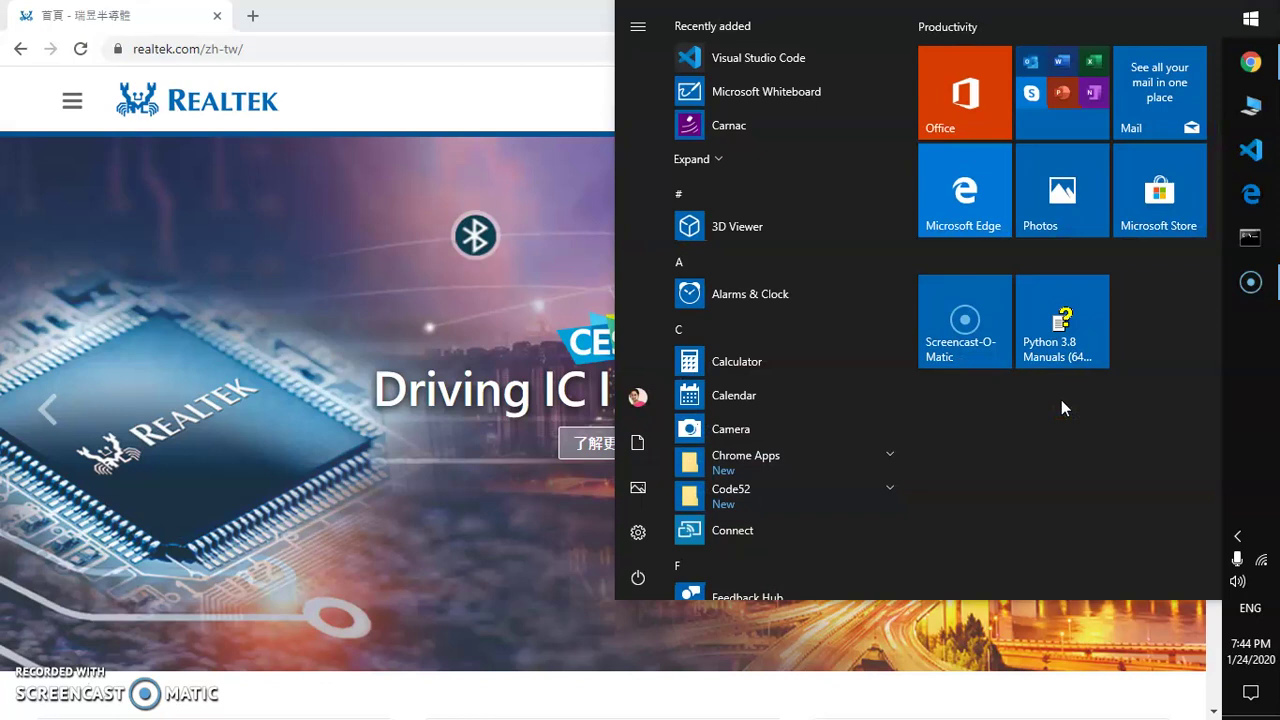
pyautogui.write('con')
pyautogui.press('Return')
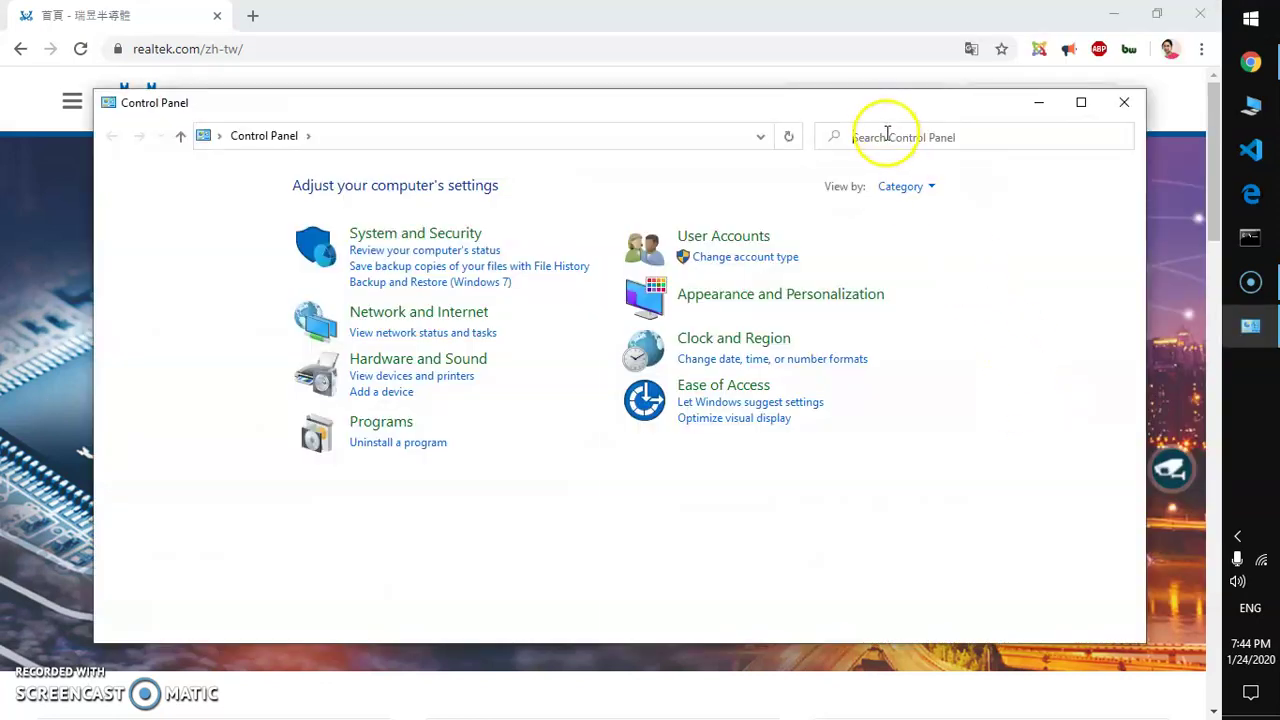
# - Search Control Panel for 'sou' and open the Sound dialog listing the Realtek speakers
pyautogui.click(887, 136)
pyautogui.write('sound')
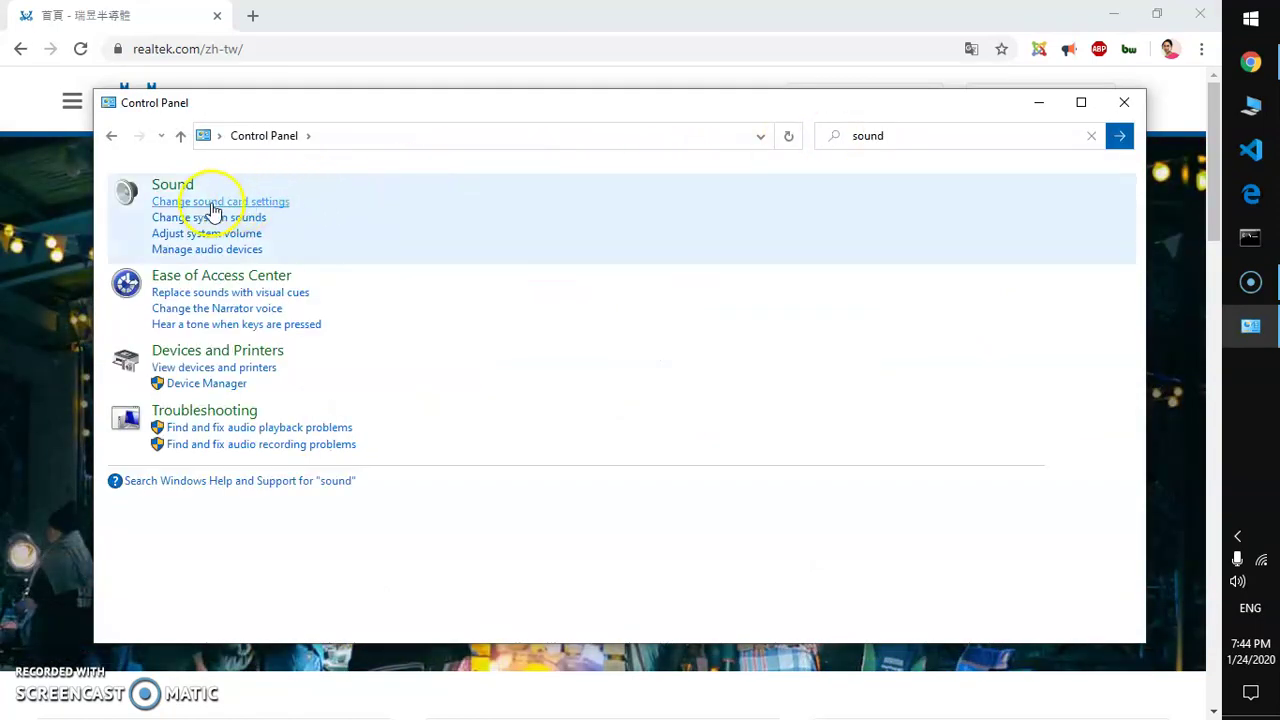
pyautogui.click(212, 205)
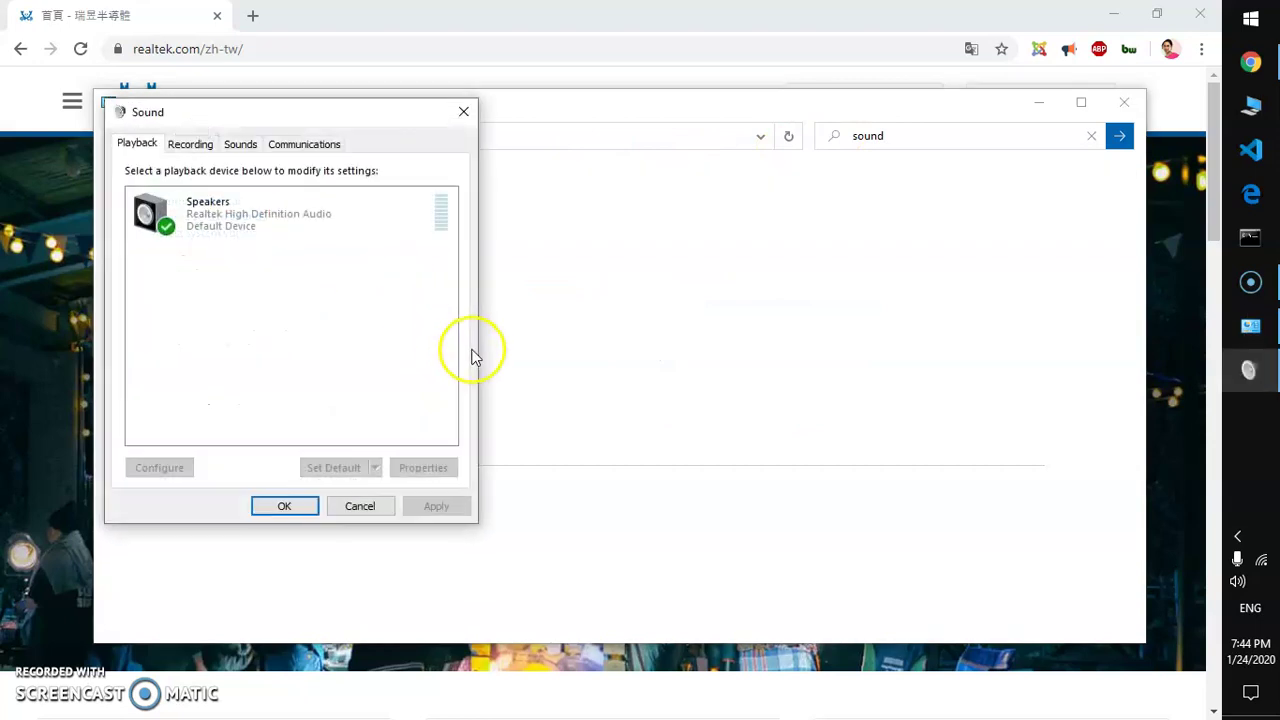
# - Open the Microphone recording device's properties and review its Advanced, Enhancements and Levels tabs
pyautogui.click(192, 145)
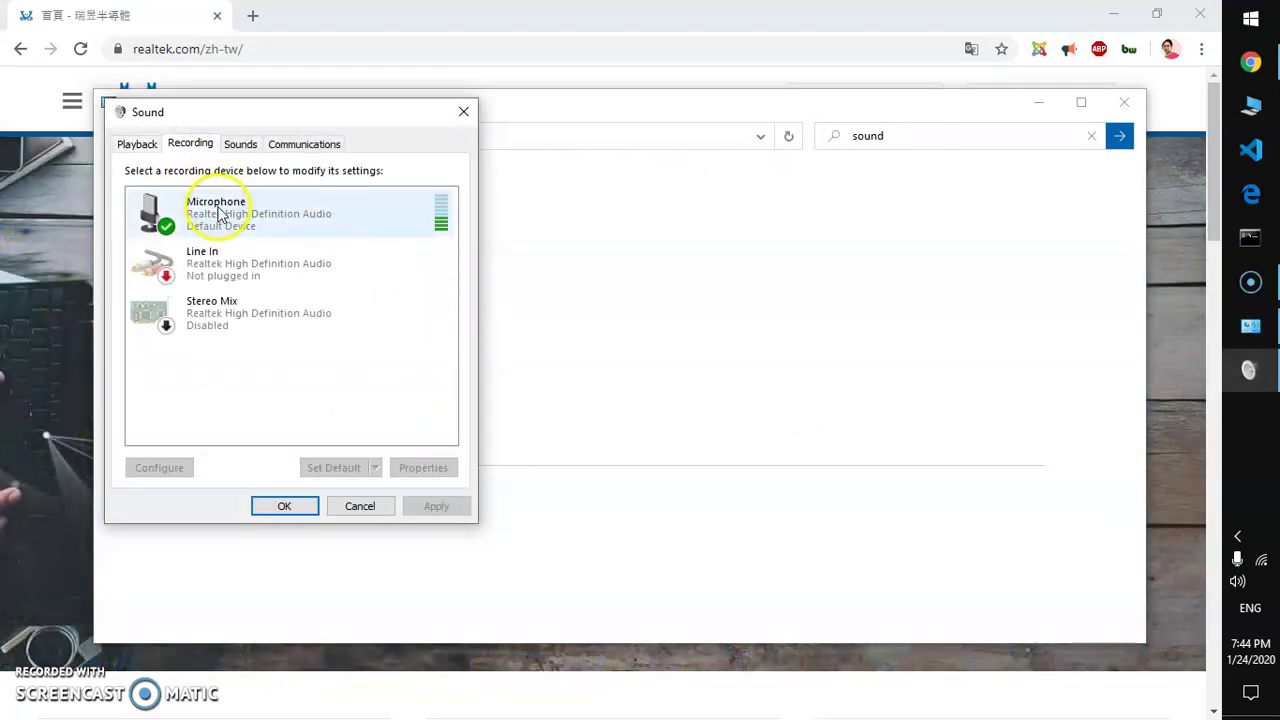
pyautogui.click(220, 214)
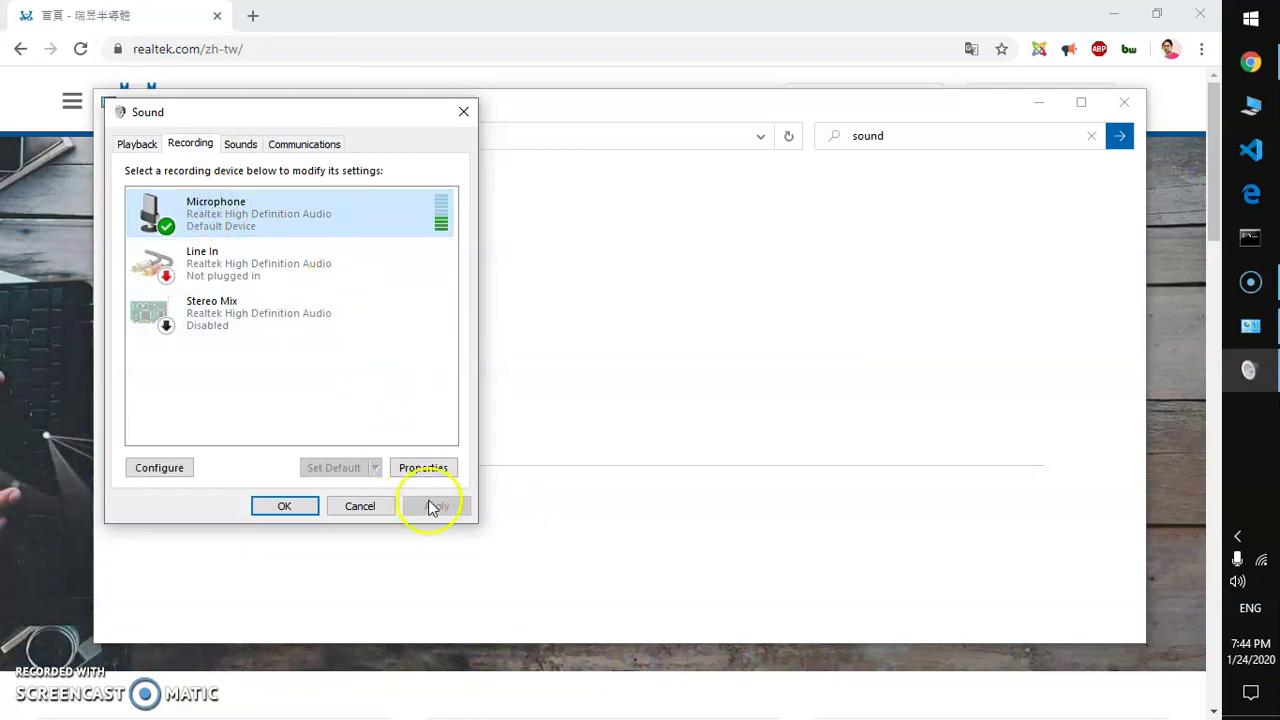
pyautogui.doubleClick(224, 222)
pyautogui.moveTo(286, 188); pyautogui.dragTo(540, 200)
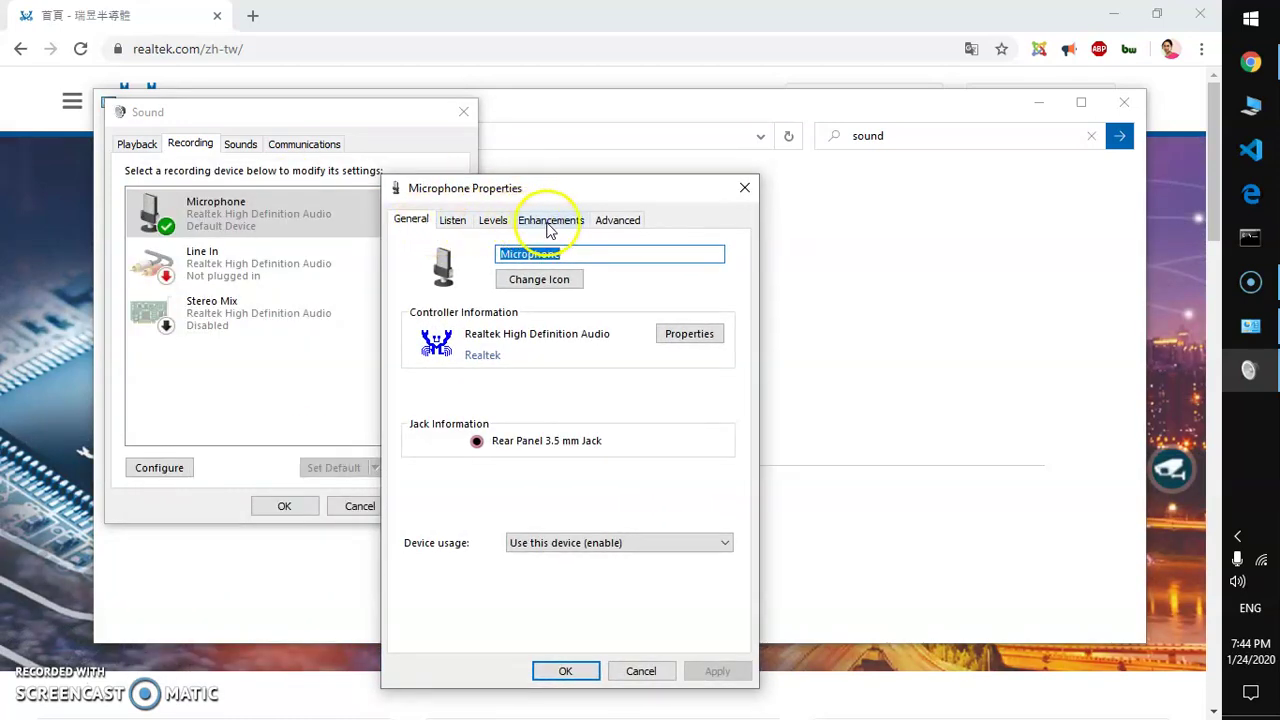
pyautogui.click(620, 222)
pyautogui.click(558, 220)
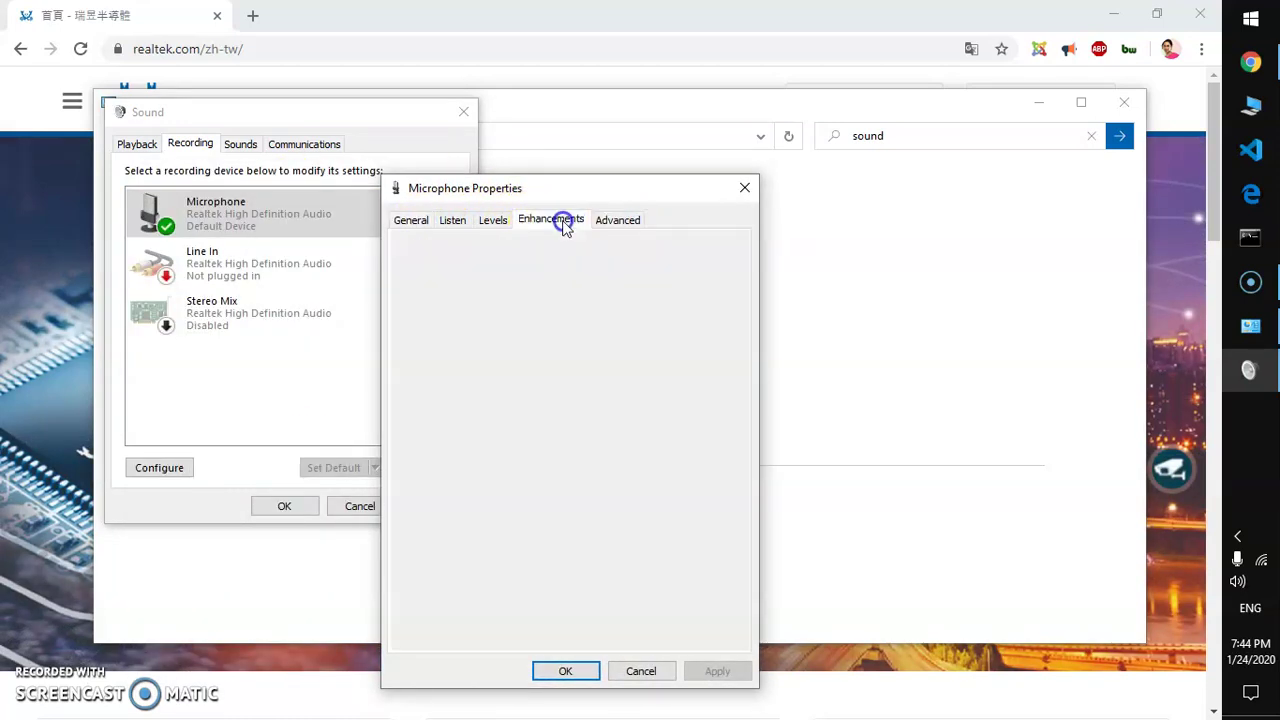
pyautogui.click(496, 221)
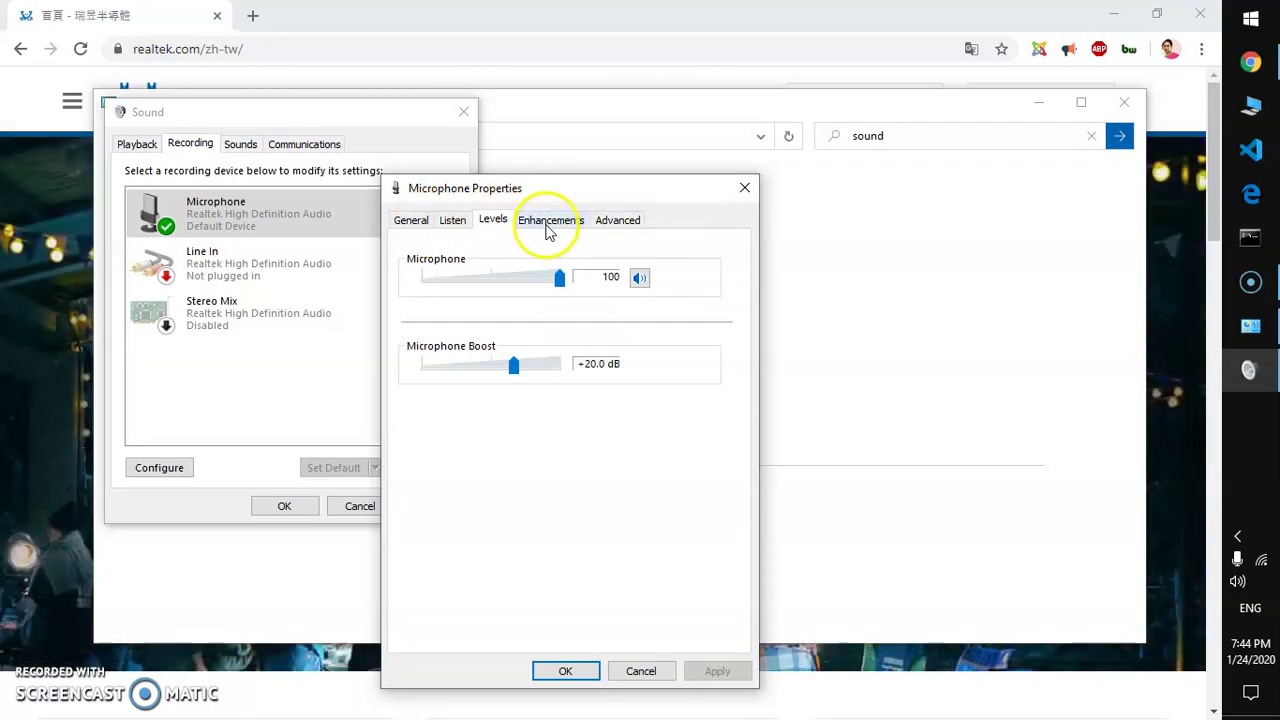
pyautogui.click(548, 222)
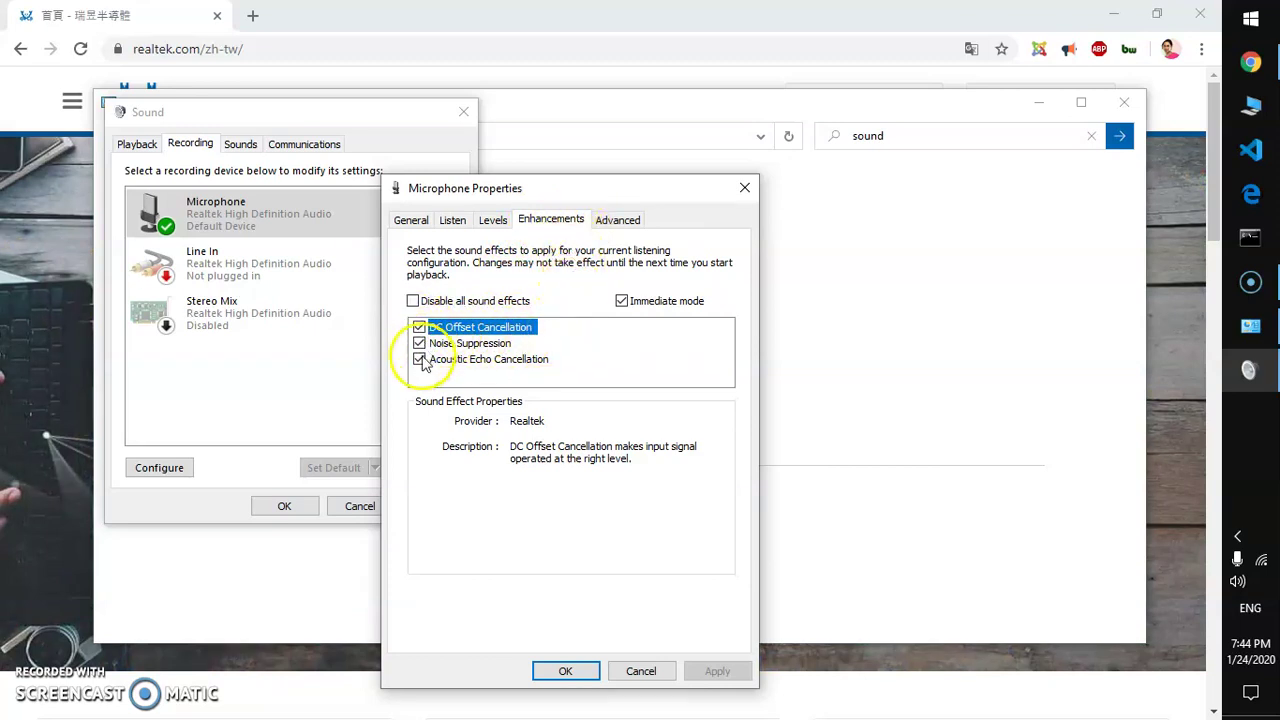
# - Close Microphone Properties, the Sound dialog and Control Panel, returning to Chrome
pyautogui.click(553, 678)
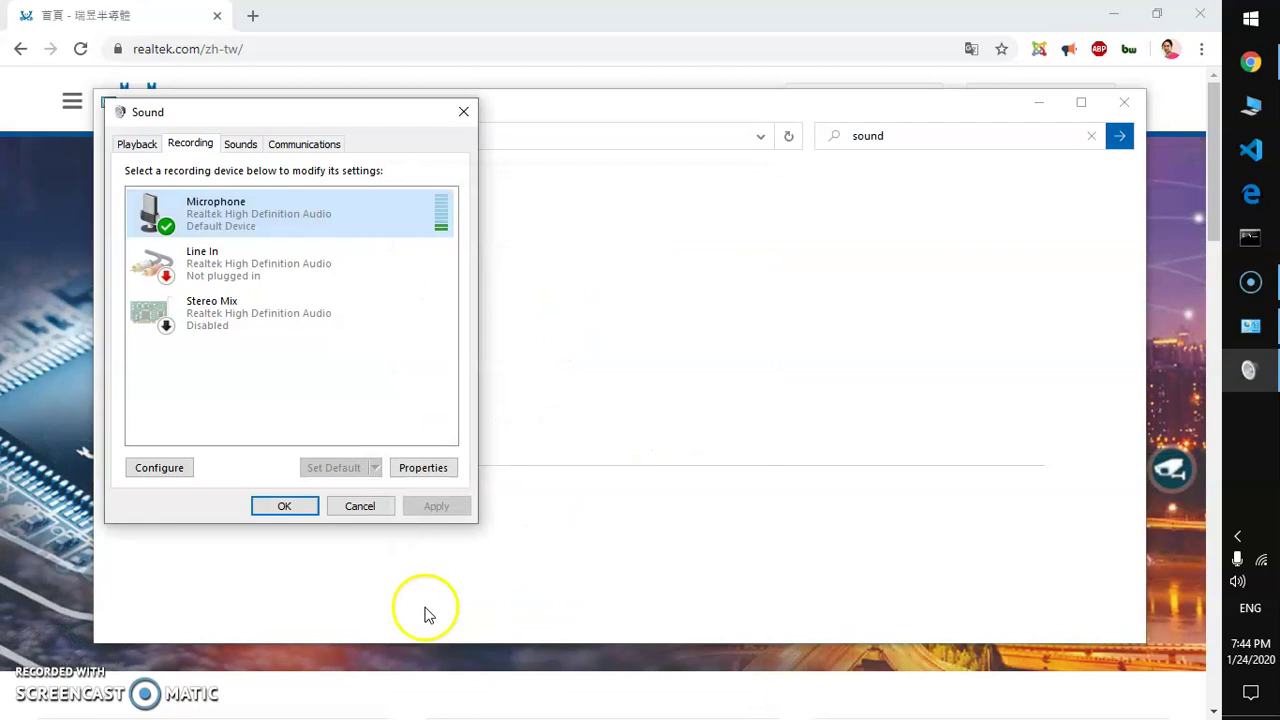
pyautogui.click(286, 506)
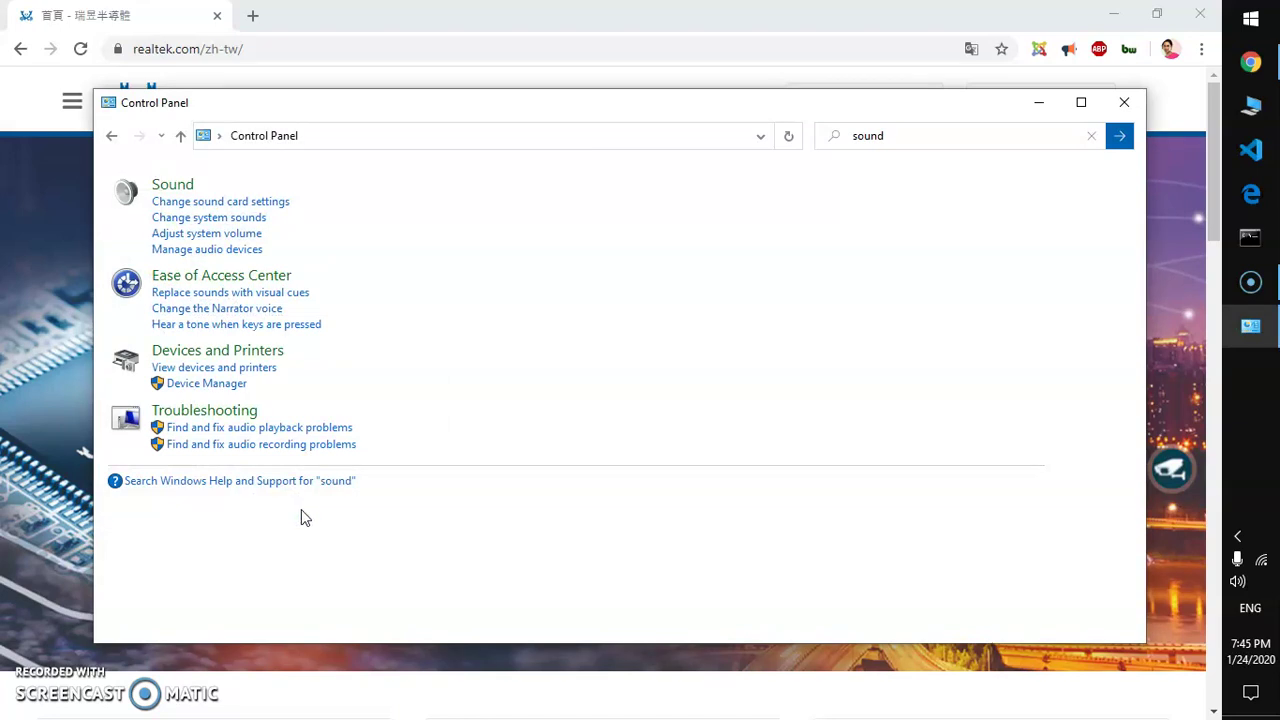
pyautogui.click(1125, 104)
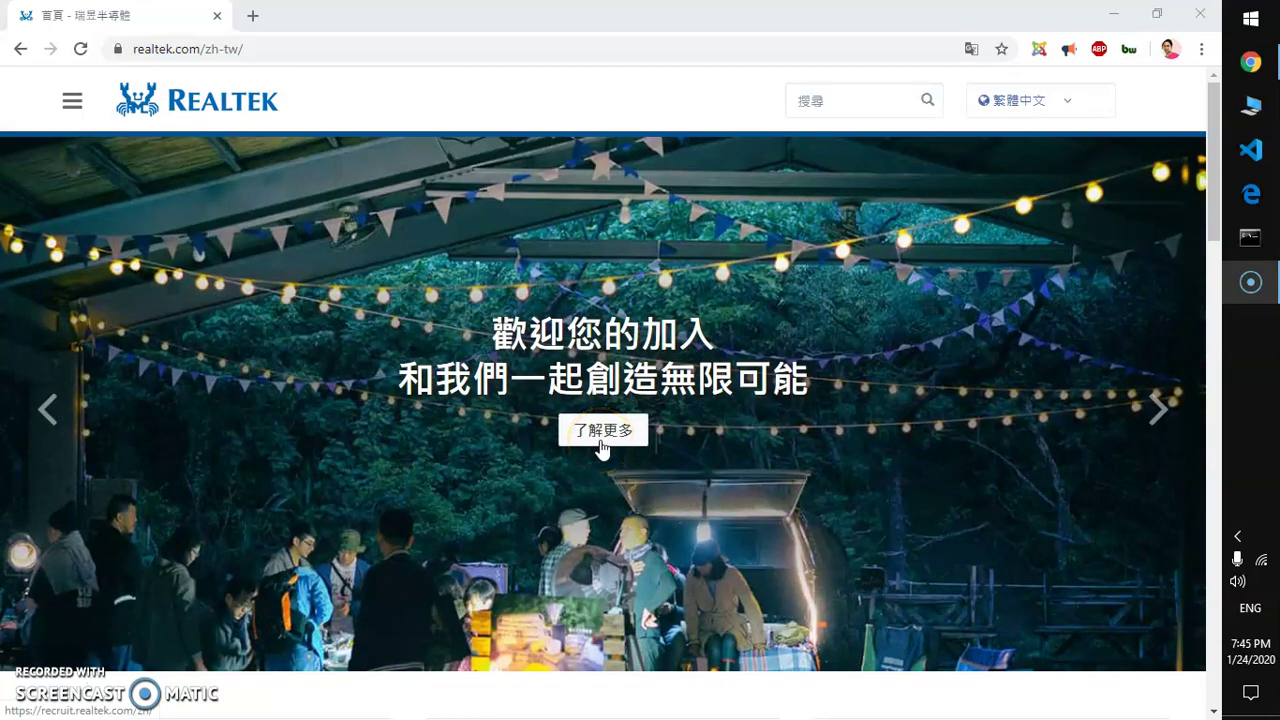
# - Switch the Realtek website's language to English
pyautogui.click(1061, 108)
pyautogui.click(1007, 135)
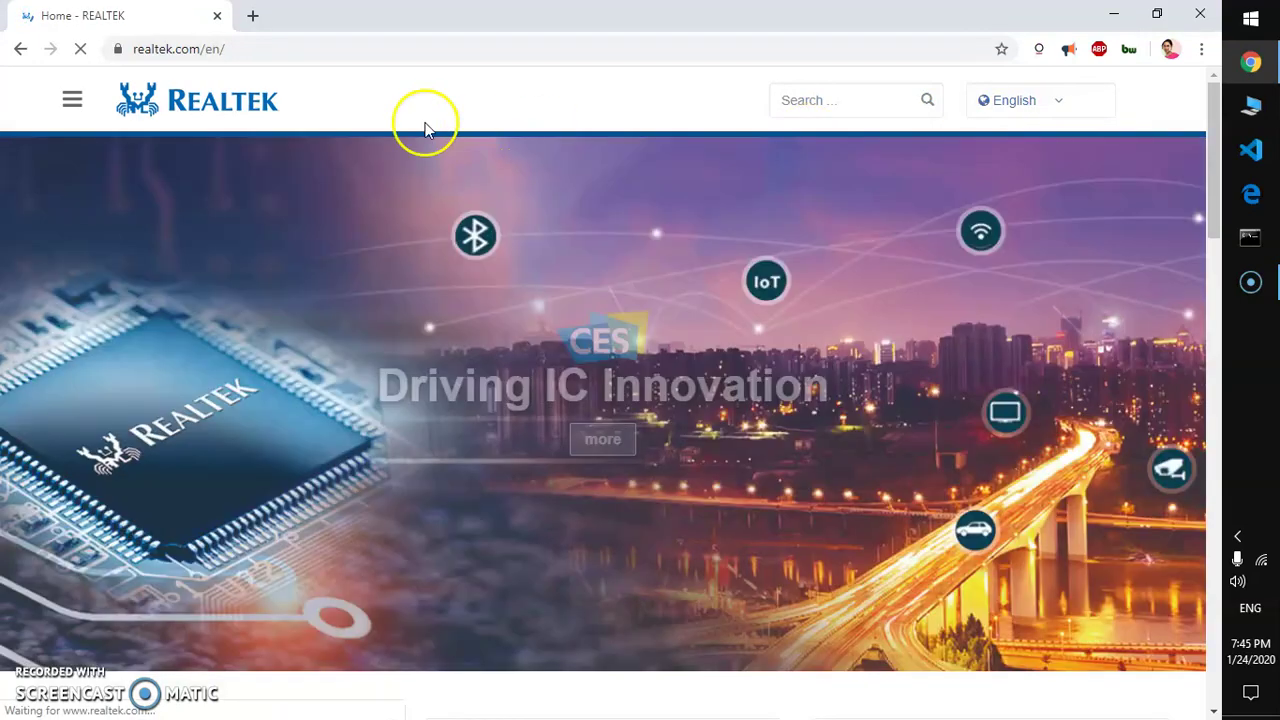
pyautogui.click(1066, 106)
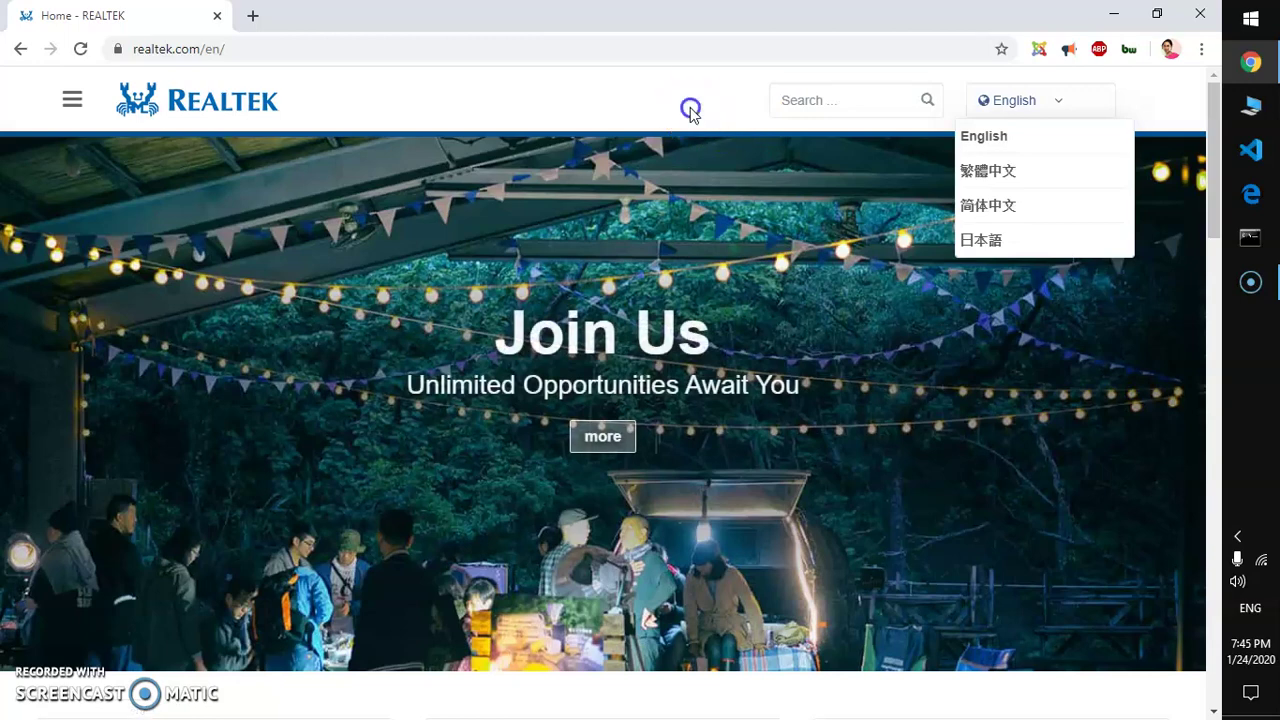
# - Go to Downloads > Computer Peripheral ICs and open the ALC888S-VD software downloads
pyautogui.click(76, 101)
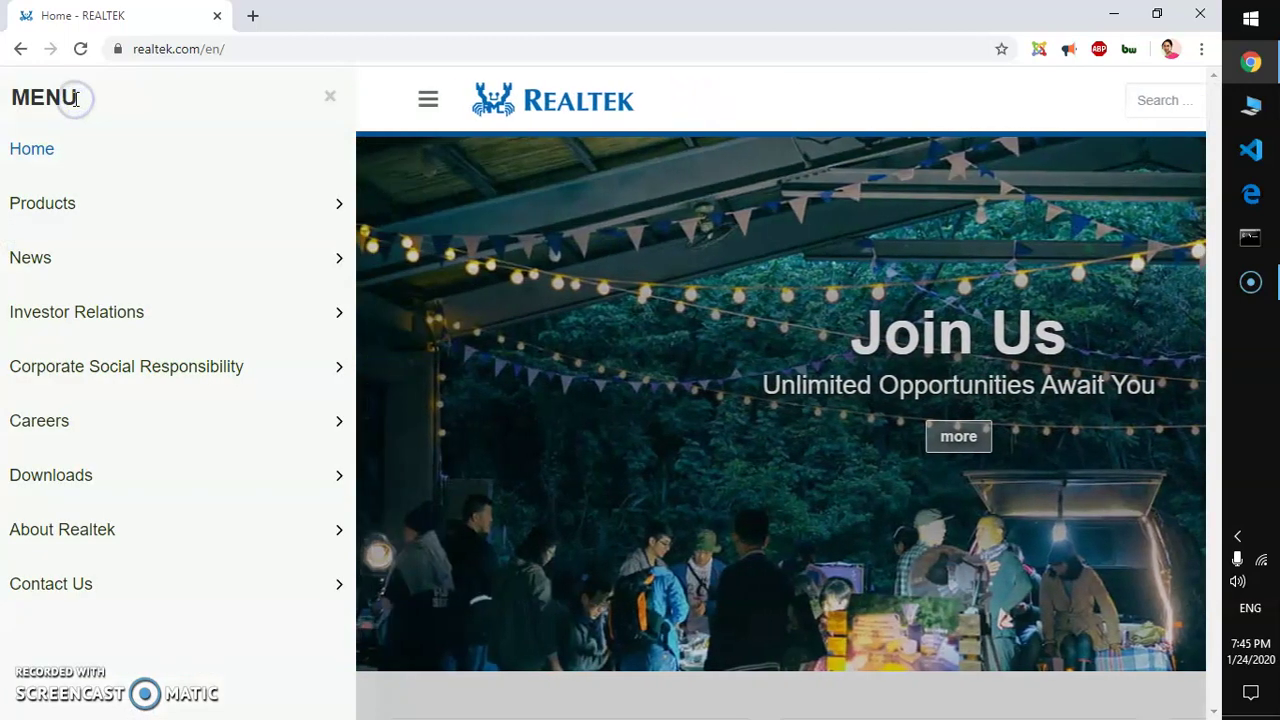
pyautogui.click(280, 476)
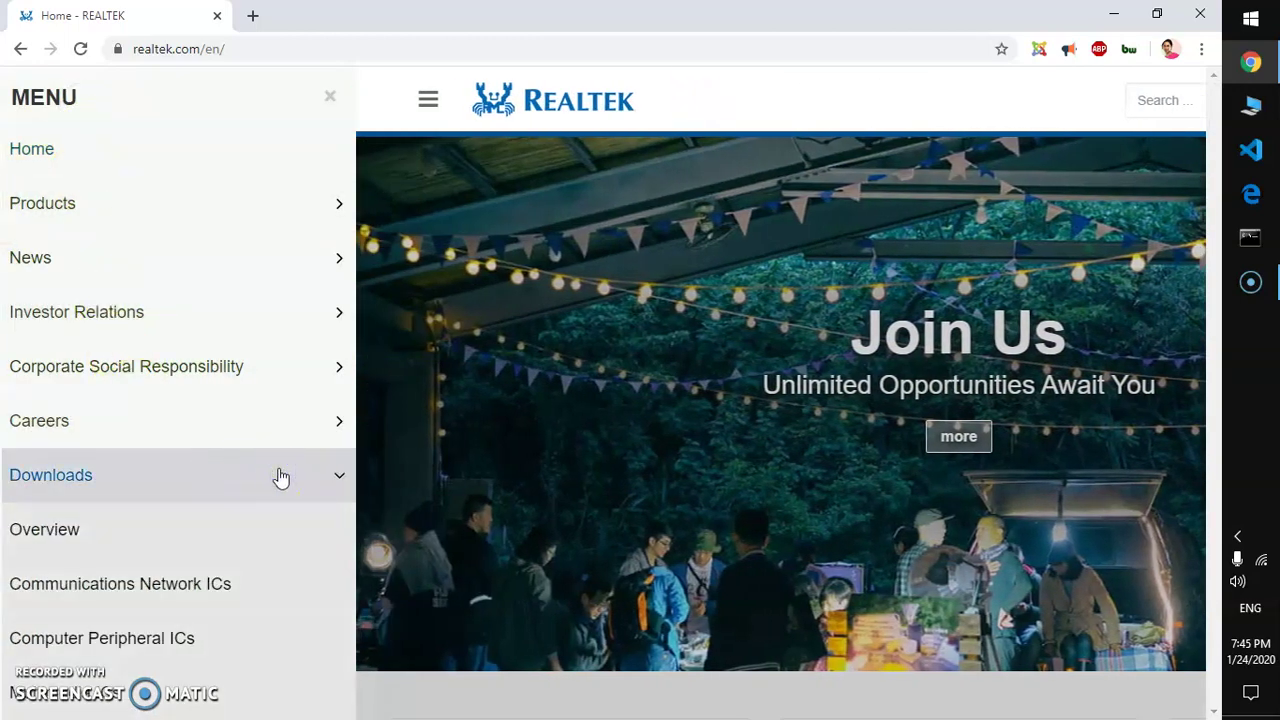
pyautogui.scroll(-2, 281, 477)
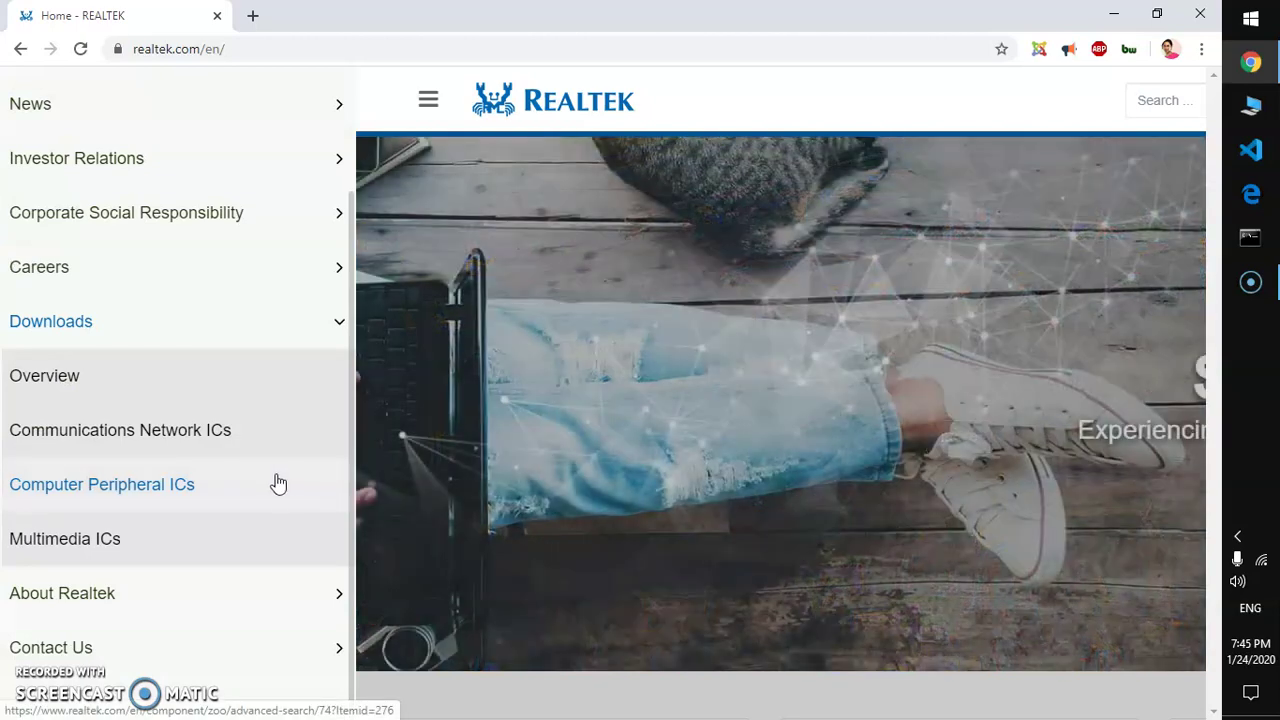
pyautogui.click(176, 486)
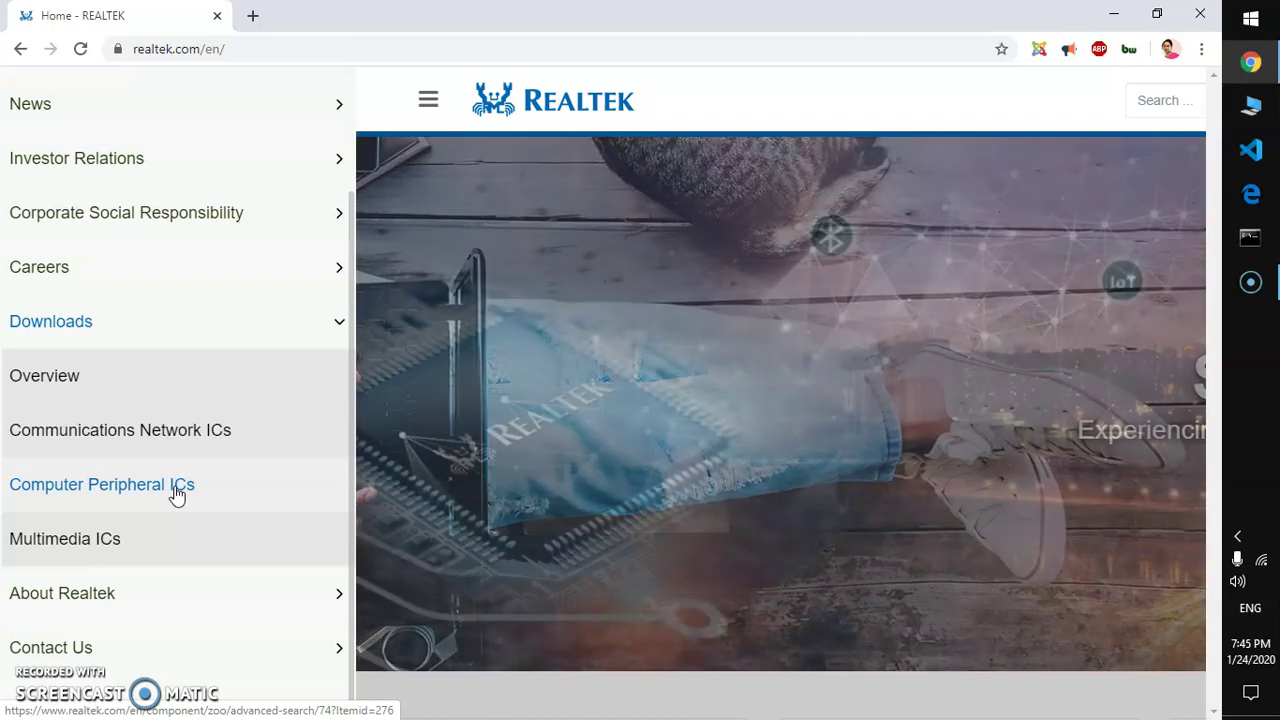
pyautogui.click(176, 488)
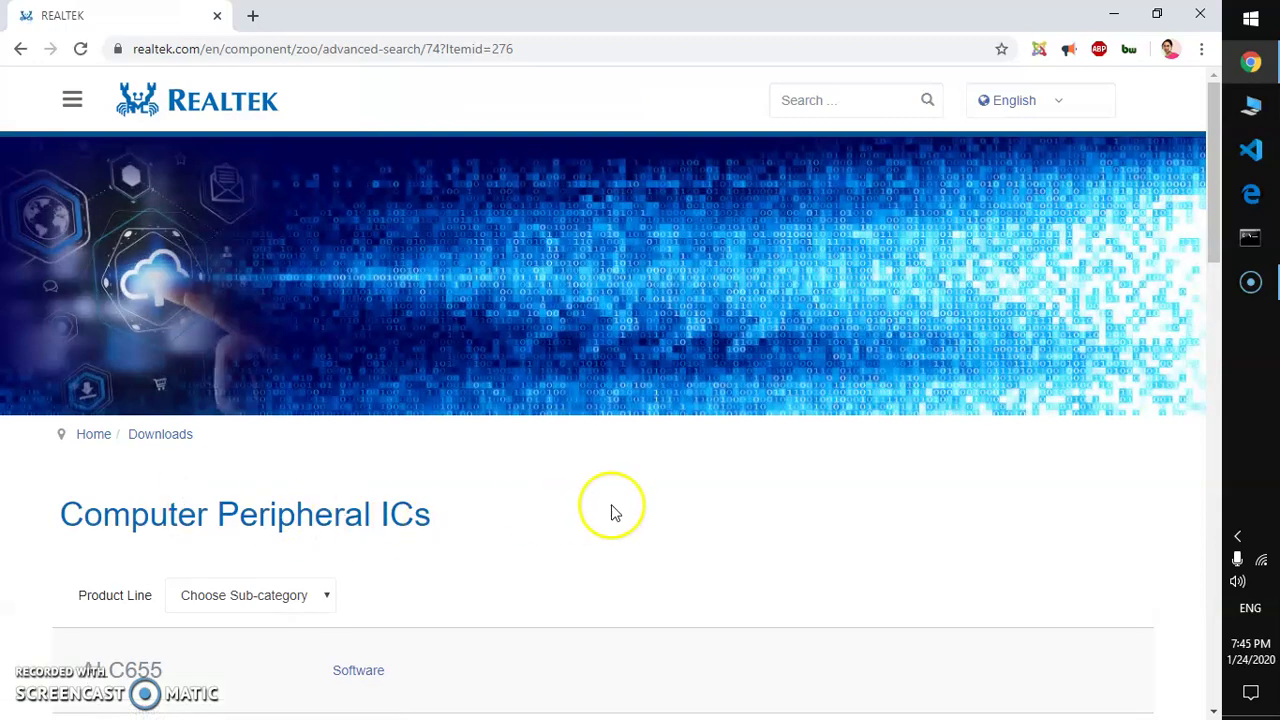
pyautogui.scroll(-3, 690, 513)
pyautogui.scroll(-3, 690, 513)
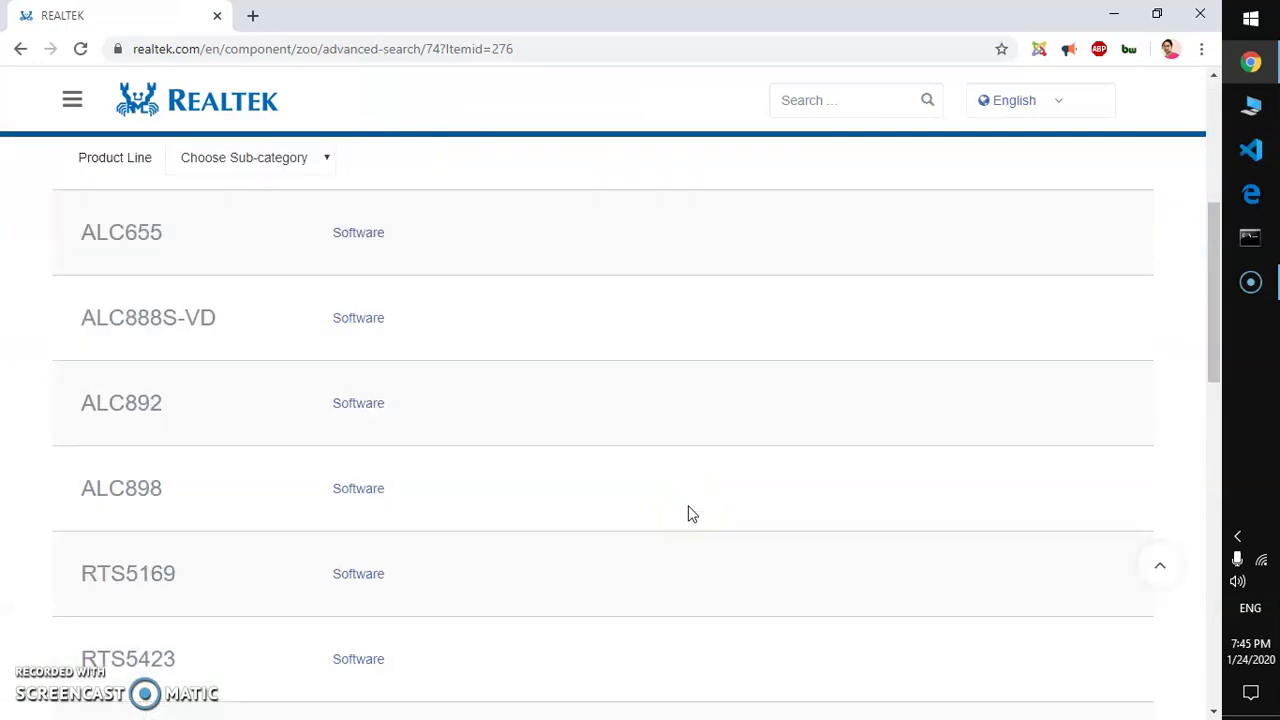
pyautogui.click(362, 326)
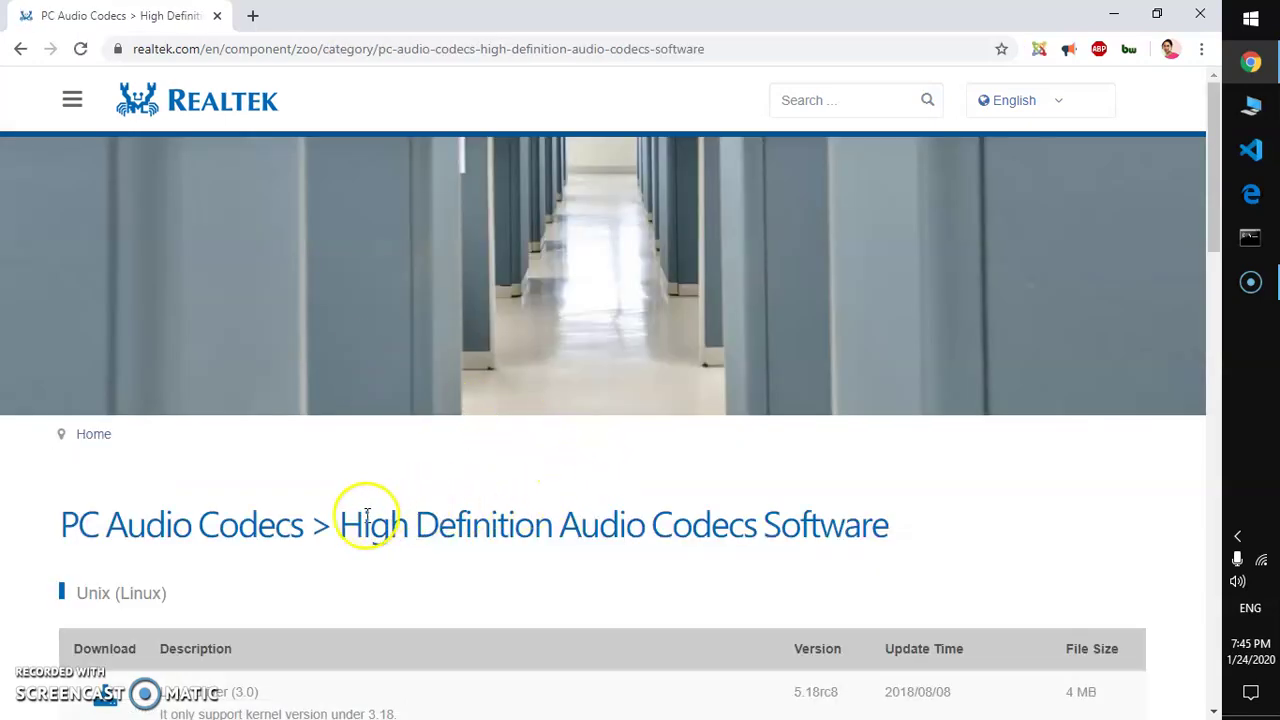
# - Highlight the High Definition Audio Codecs Software heading and bring the Windows driver table into view
pyautogui.moveTo(354, 519); pyautogui.dragTo(949, 531)
pyautogui.click(949, 528)
pyautogui.scroll(-4, 949, 530)
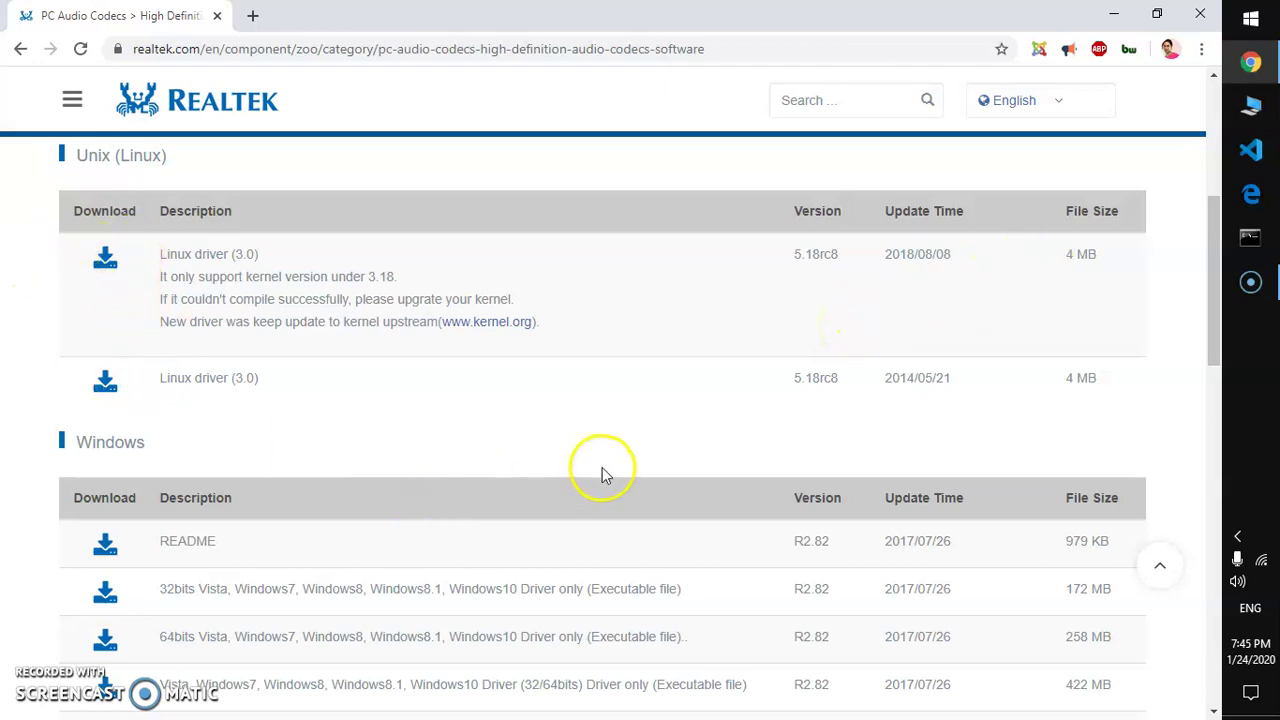
pyautogui.scroll(-2, 597, 466)
pyautogui.scroll(-4, 466, 377)
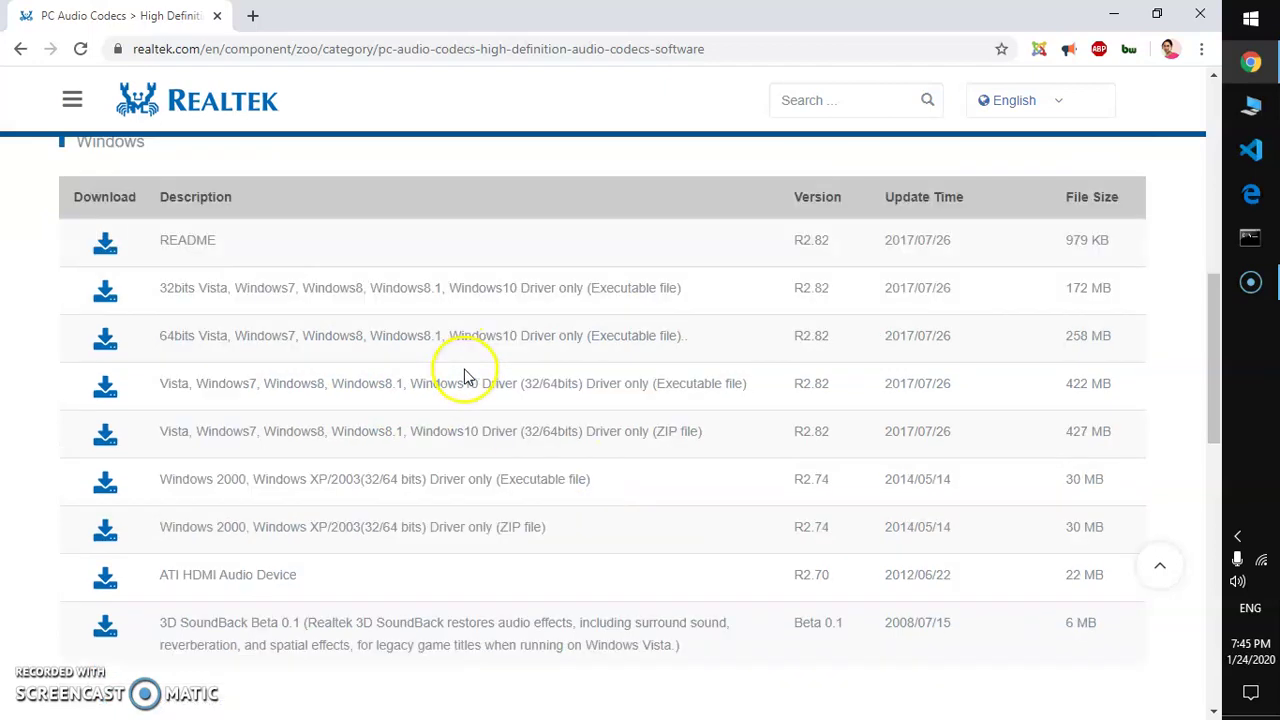
pyautogui.scroll(2, 464, 377)
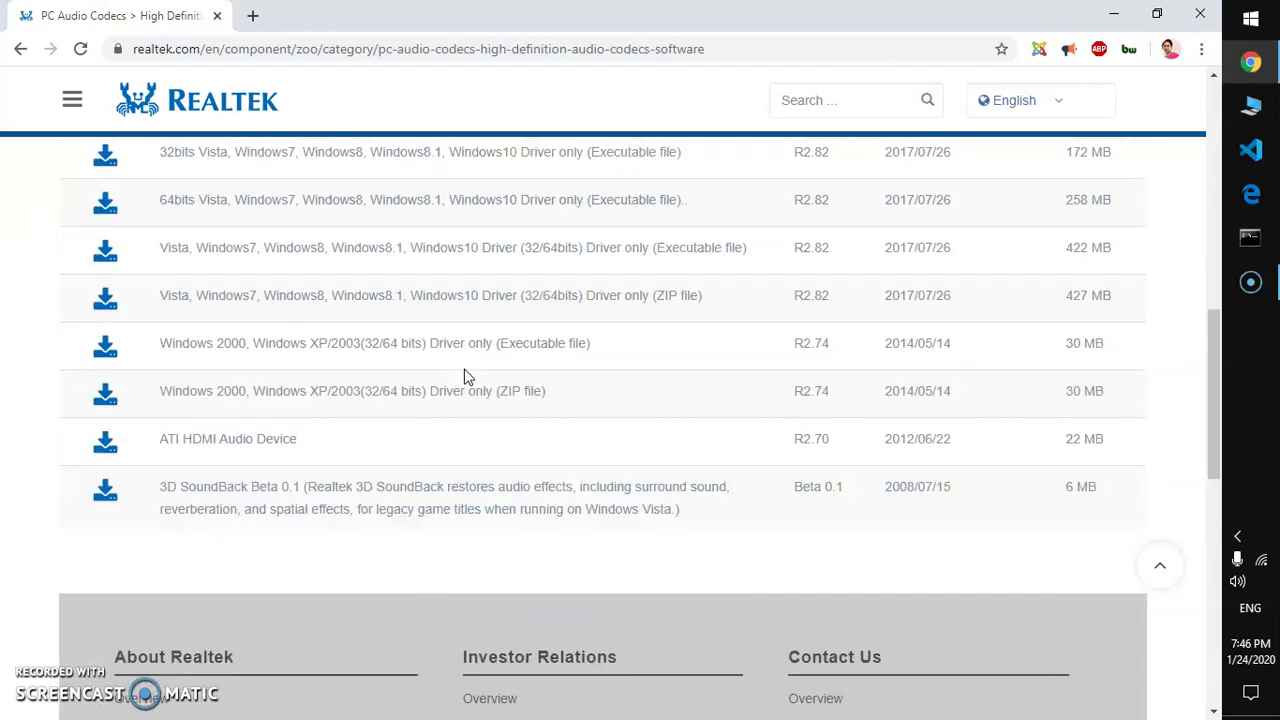
pyautogui.scroll(2, 464, 377)
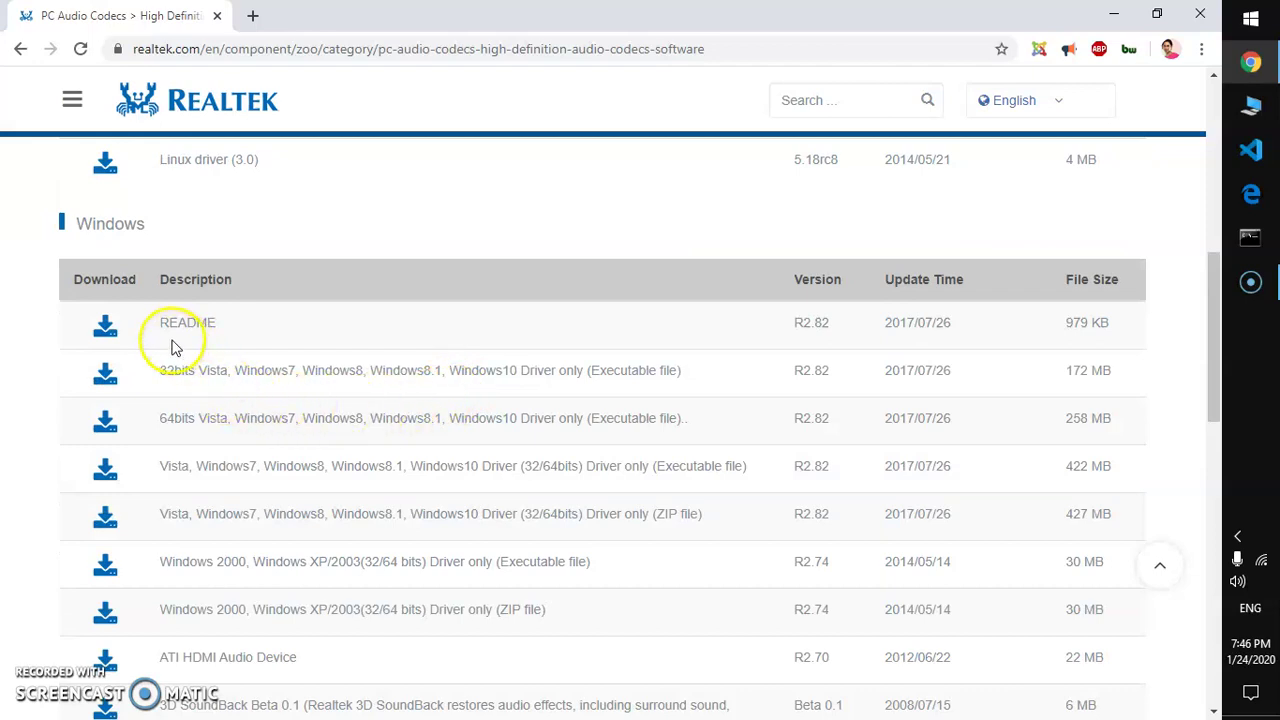
# - Highlight the 32-bit driver's Windows versions and Executable file note, then the 64bits row label
pyautogui.moveTo(158, 378); pyautogui.dragTo(530, 386)
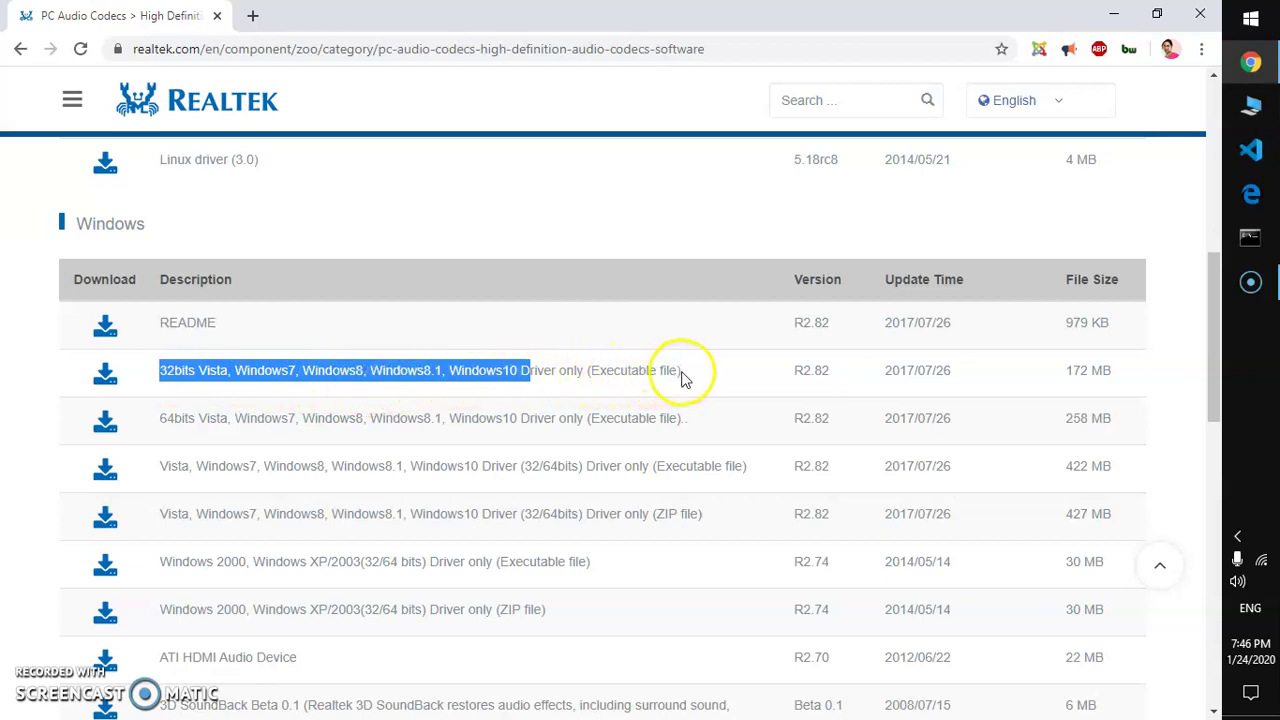
pyautogui.moveTo(681, 370); pyautogui.dragTo(584, 370)
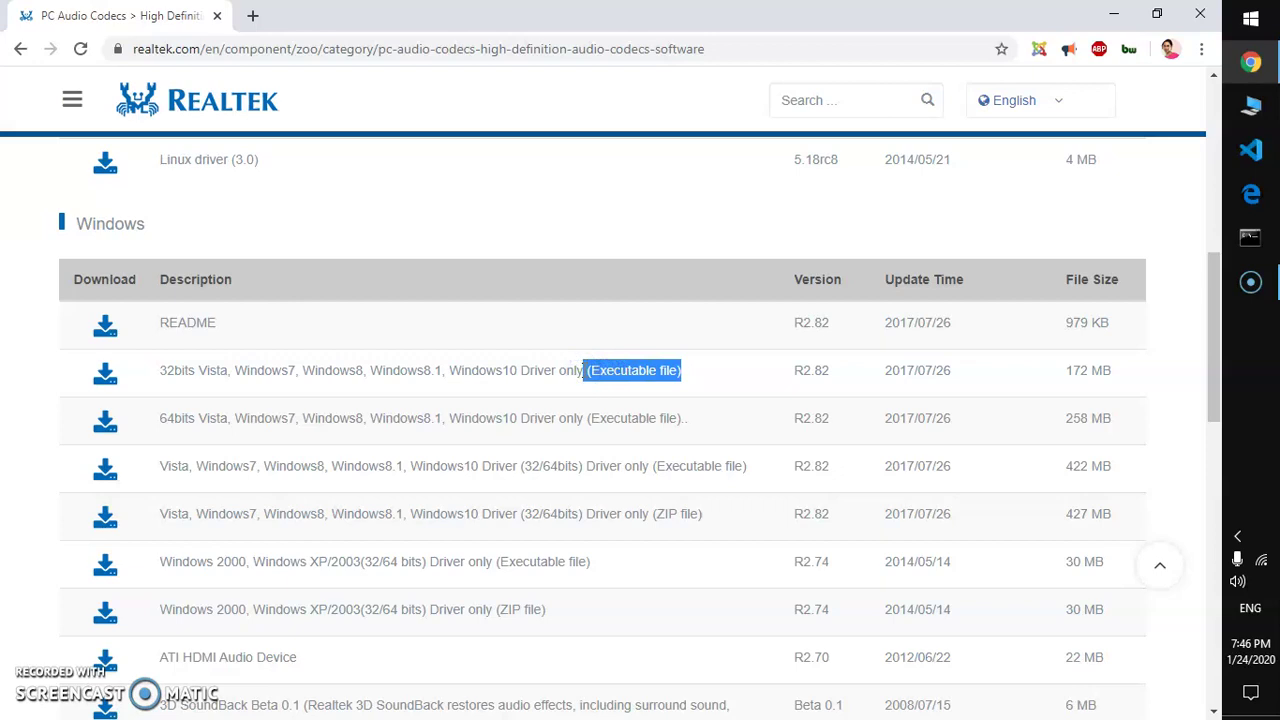
pyautogui.moveTo(152, 418); pyautogui.dragTo(216, 420)
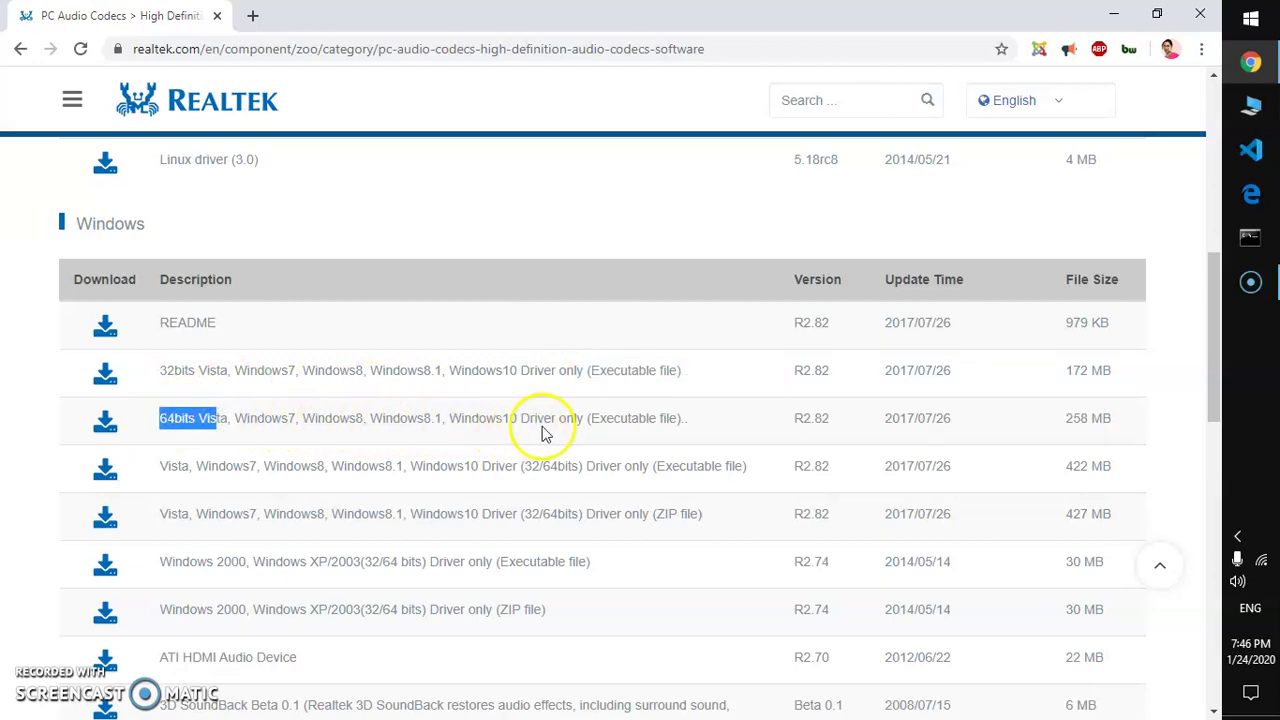
pyautogui.click(647, 424)
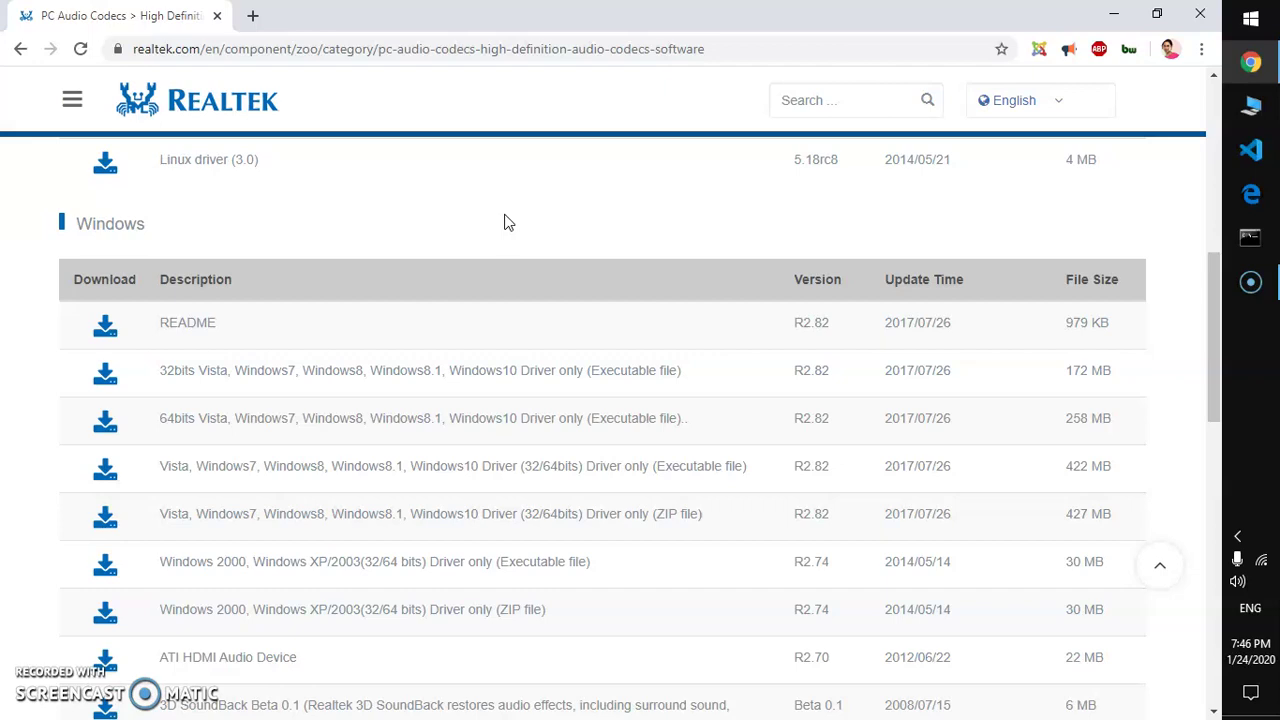
pyautogui.press('super+Pause')
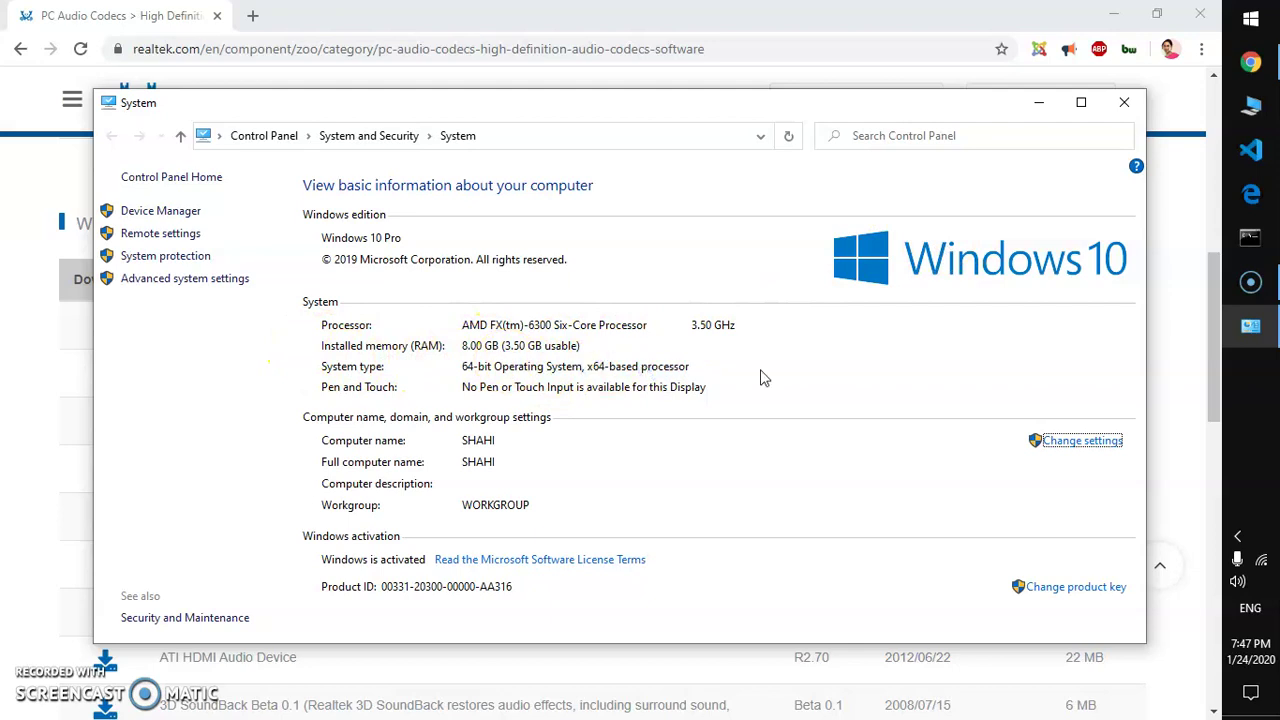
# - Close the system information window and download the 64bits Windows driver executable
pyautogui.click(1124, 102)
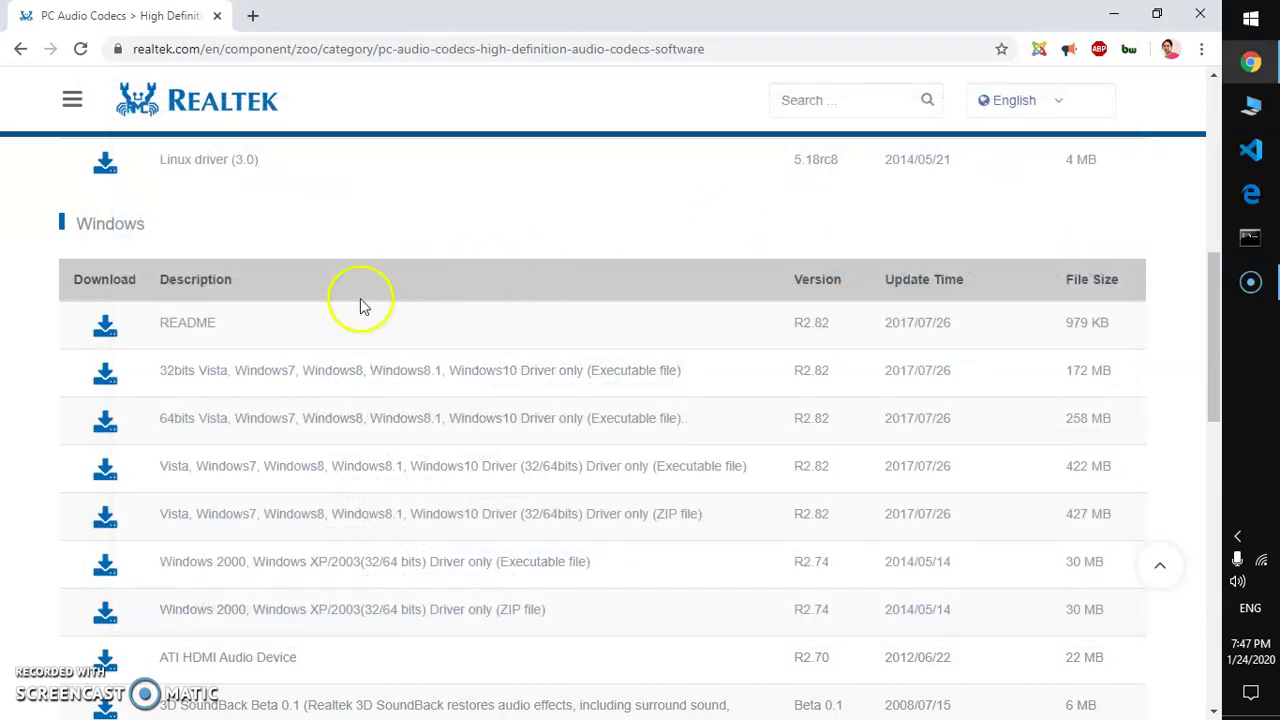
pyautogui.click(157, 425)
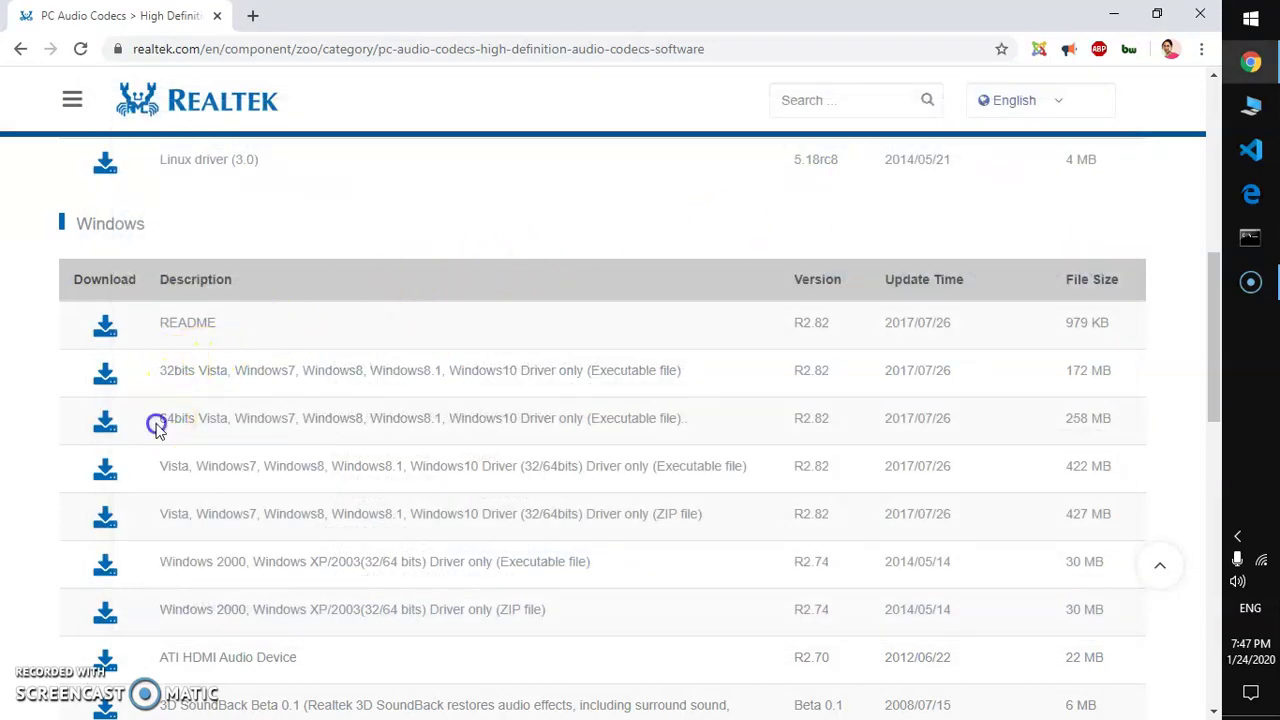
pyautogui.moveTo(157, 425); pyautogui.dragTo(304, 418)
pyautogui.click(306, 418)
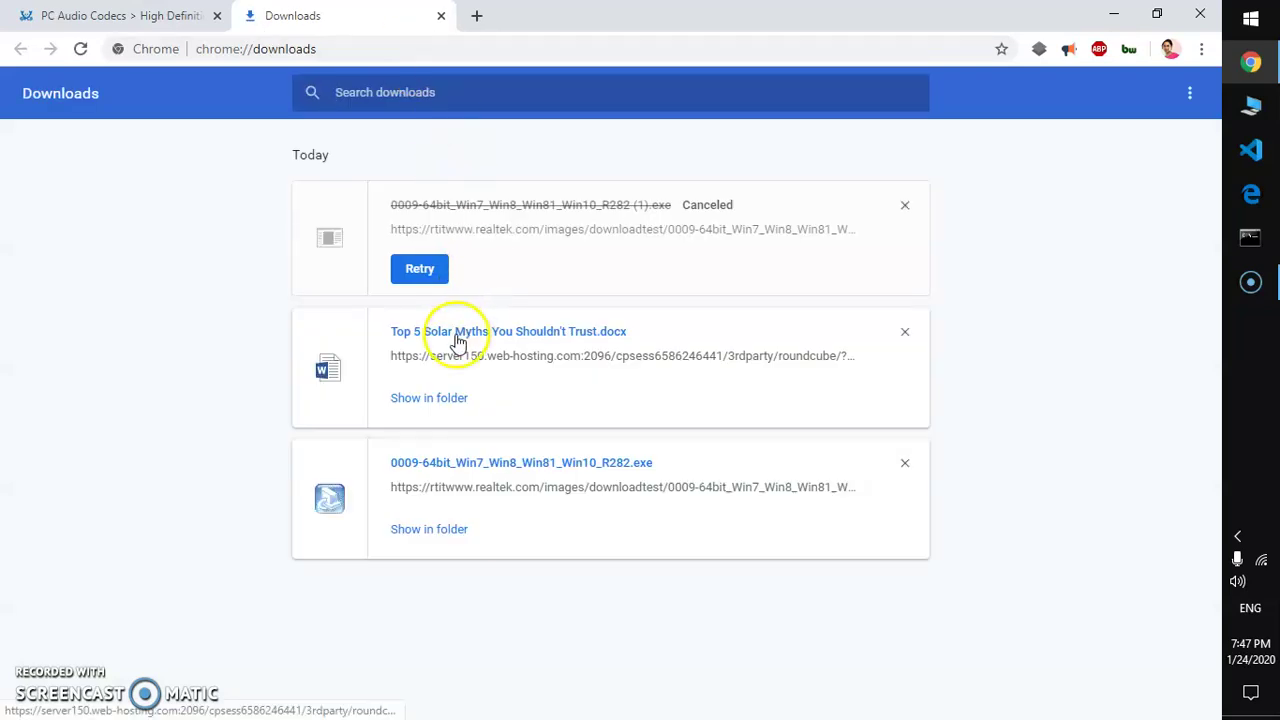
# - Locate 0009-64bit_Win7_Win8_Win81_Win10_R282.exe in the Downloads folder, then close Explorer and Chrome's Downloads tab
pyautogui.click(433, 532)
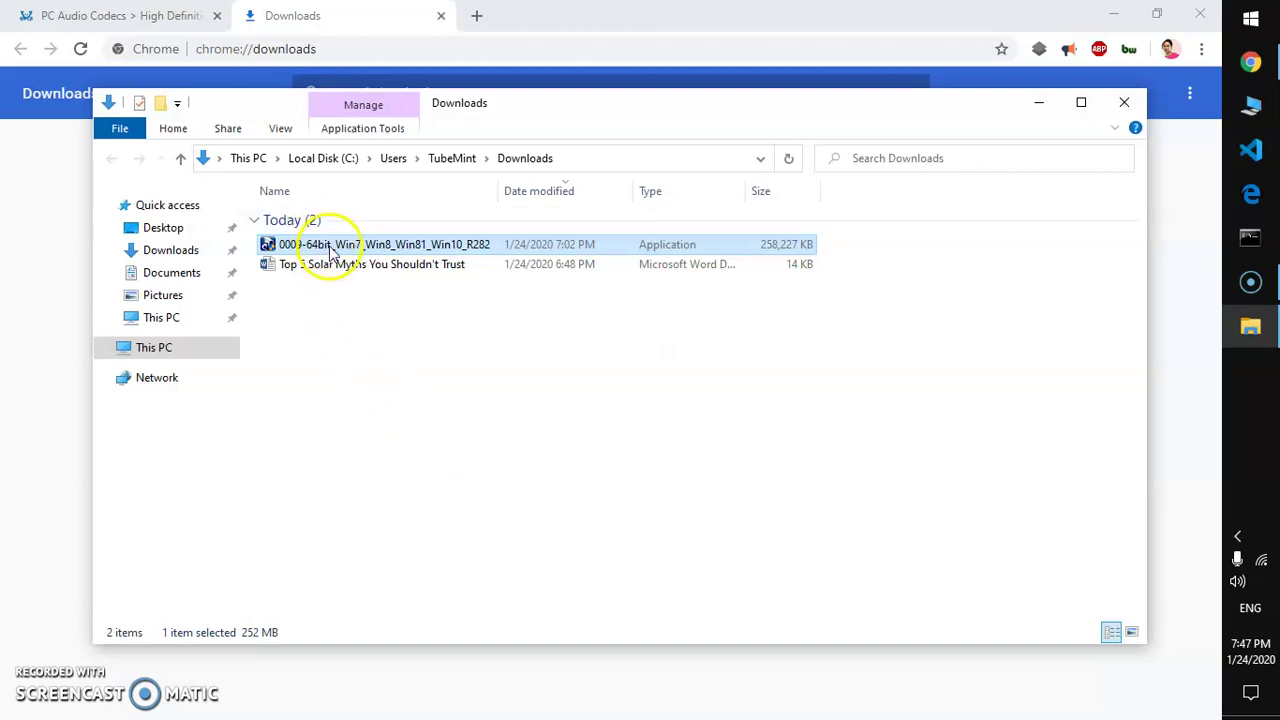
pyautogui.rightClick(333, 253)
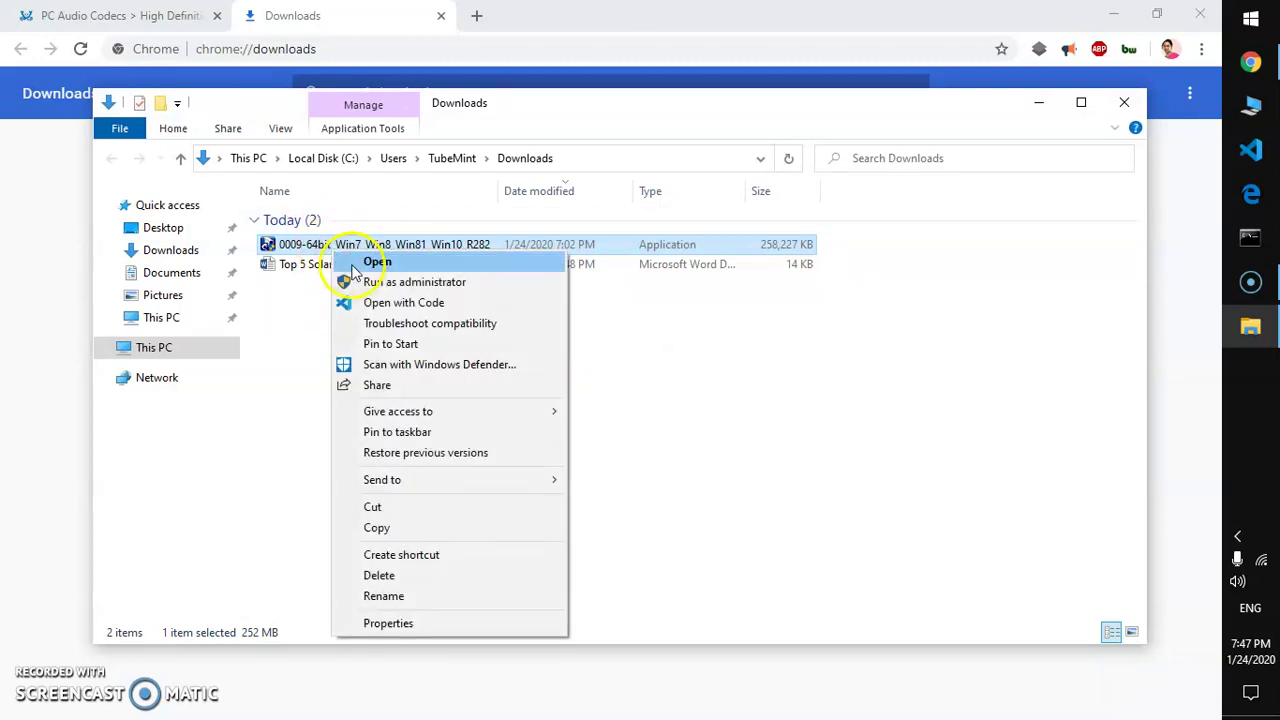
pyautogui.click(903, 425)
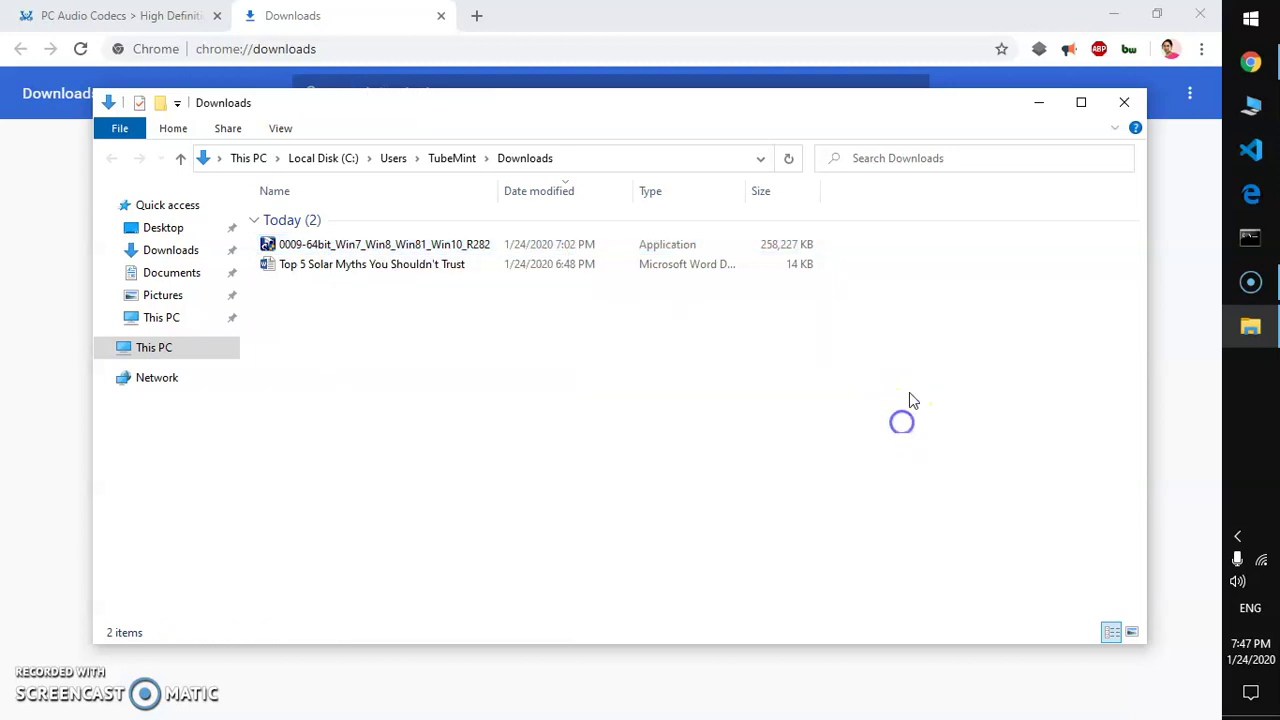
pyautogui.click(1118, 106)
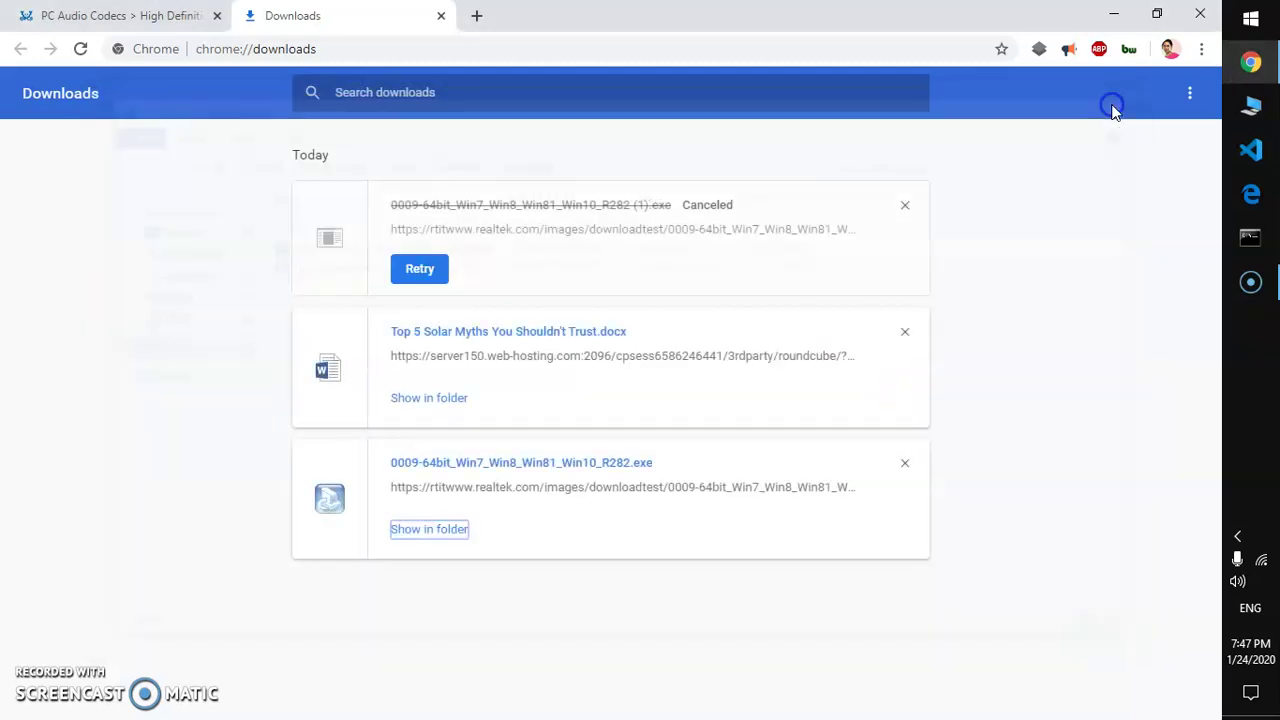
pyautogui.click(440, 18)
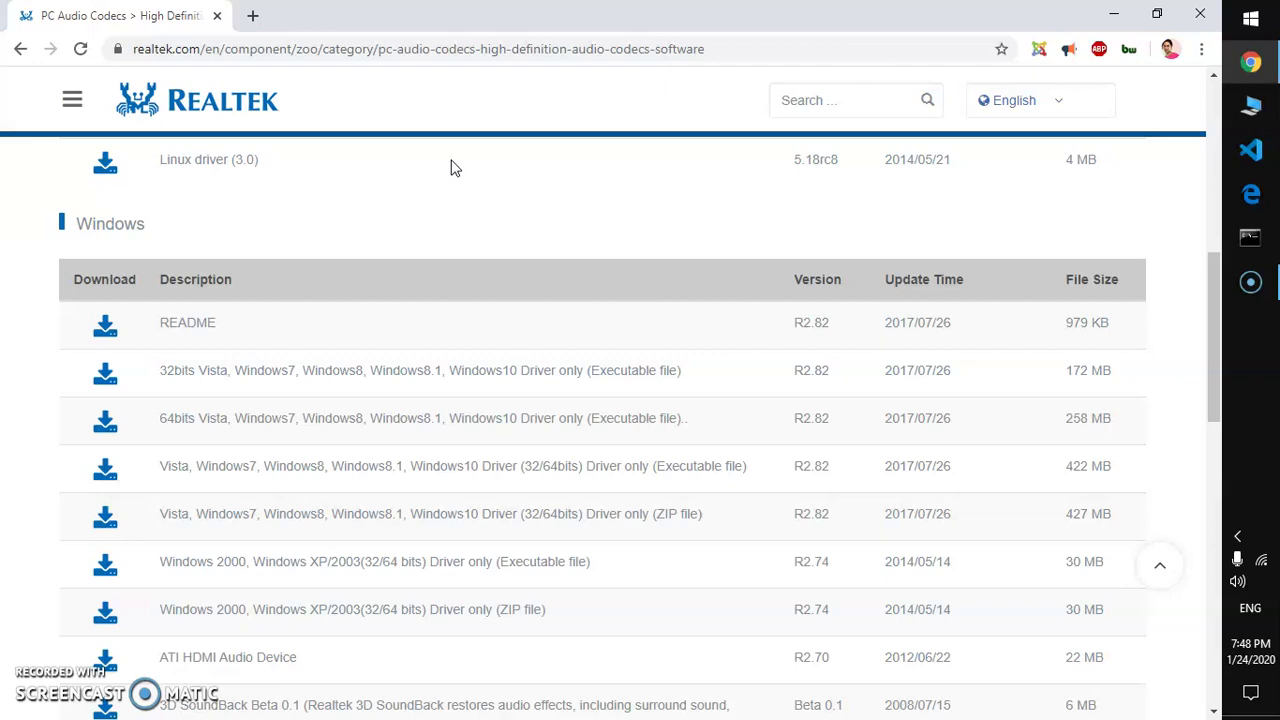
# - Minimize Chrome and reach the classic Sound control panel's Recording devices via the speaker tray icon
pyautogui.click(1116, 14)
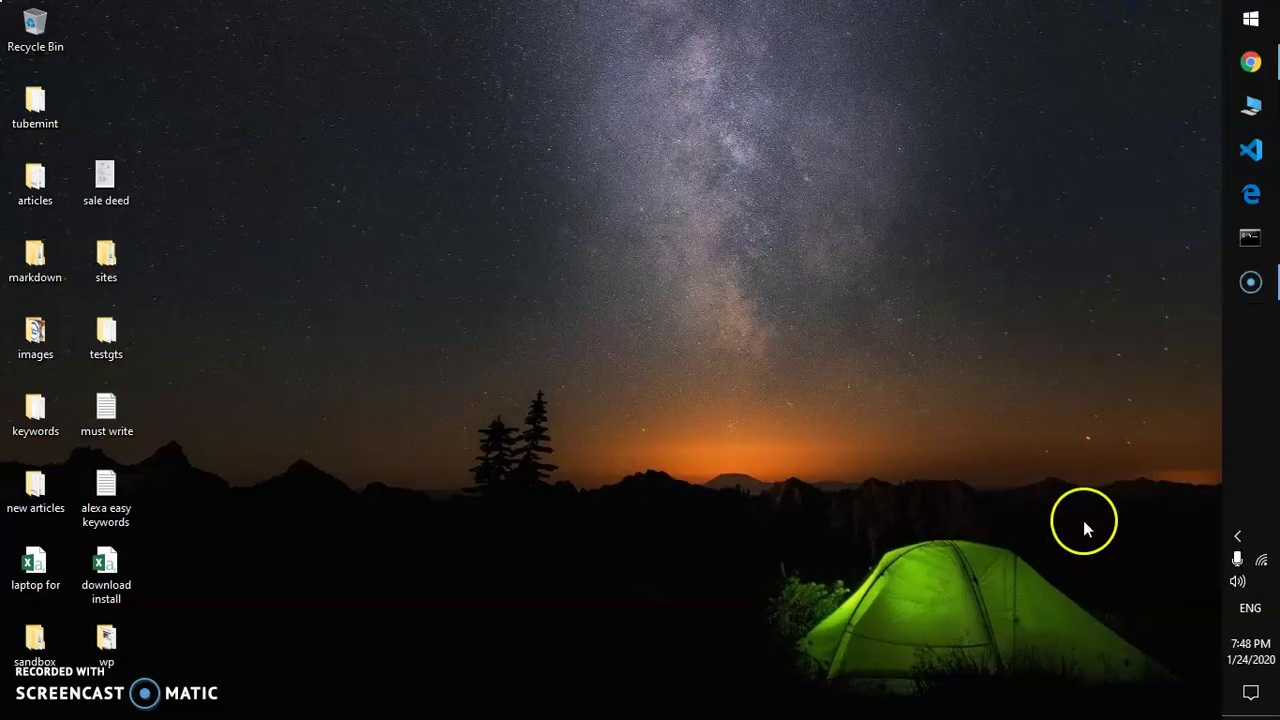
pyautogui.rightClick(1237, 583)
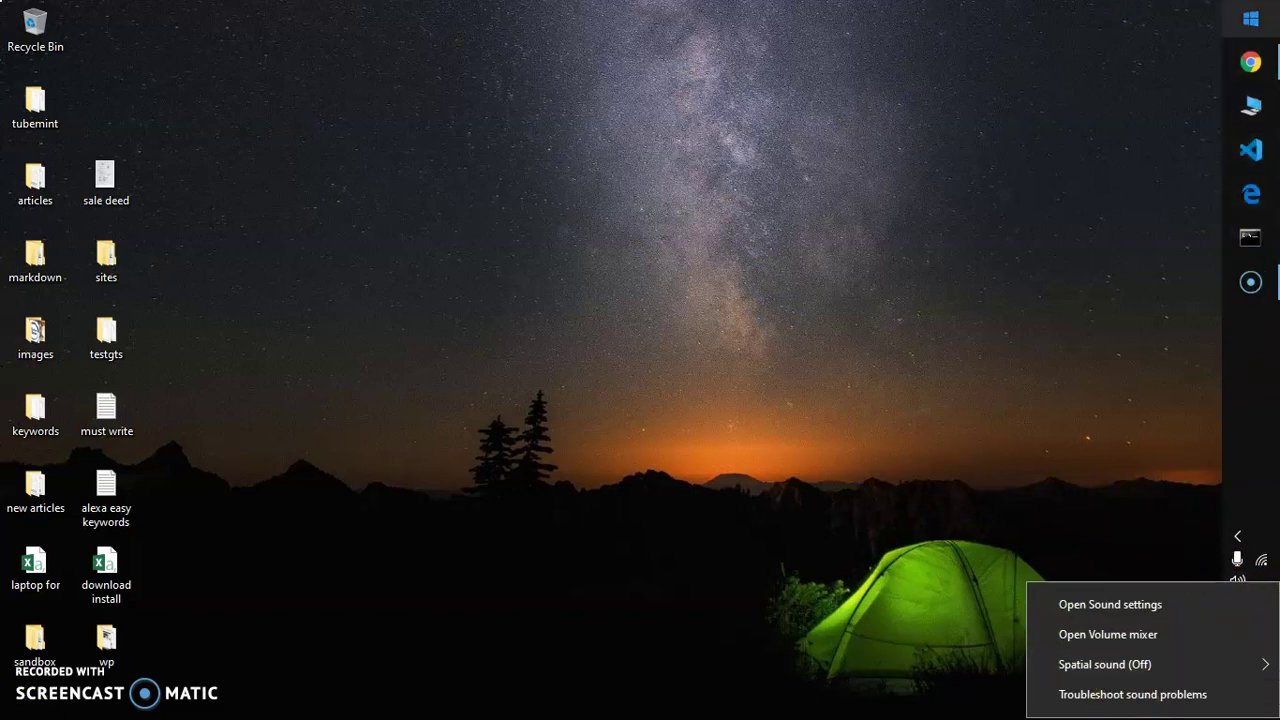
pyautogui.click(1109, 605)
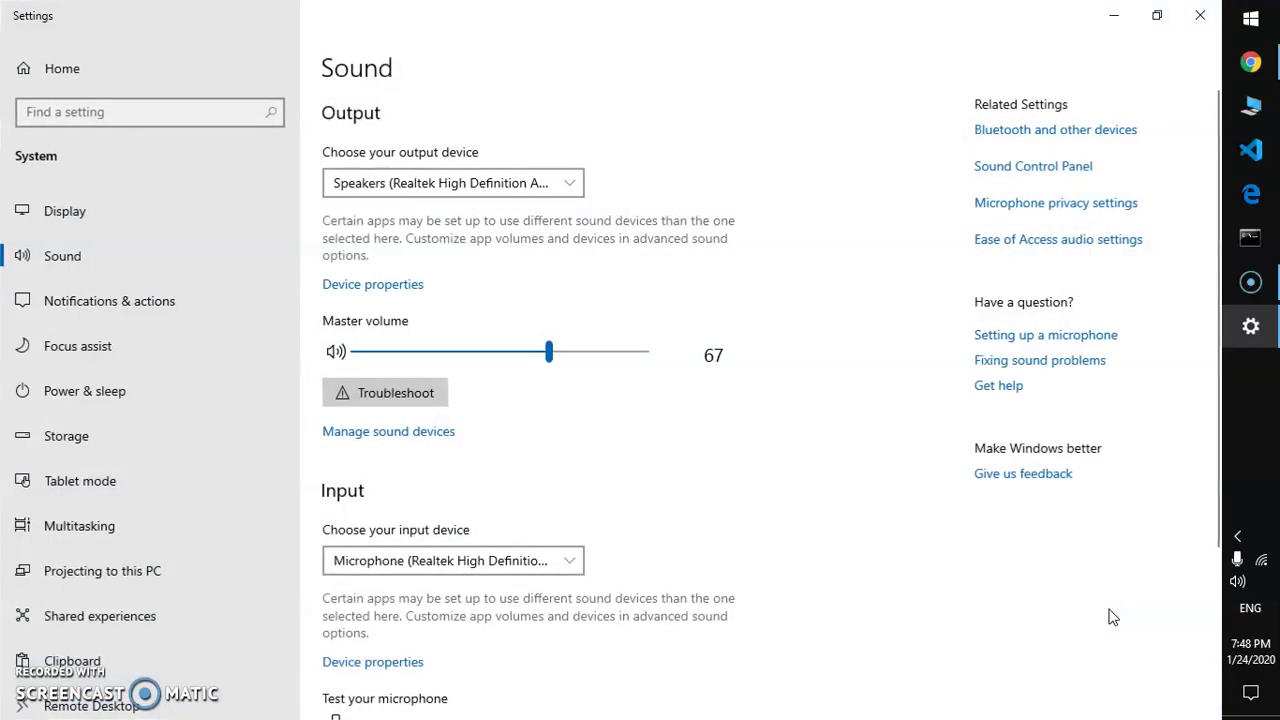
pyautogui.click(1072, 170)
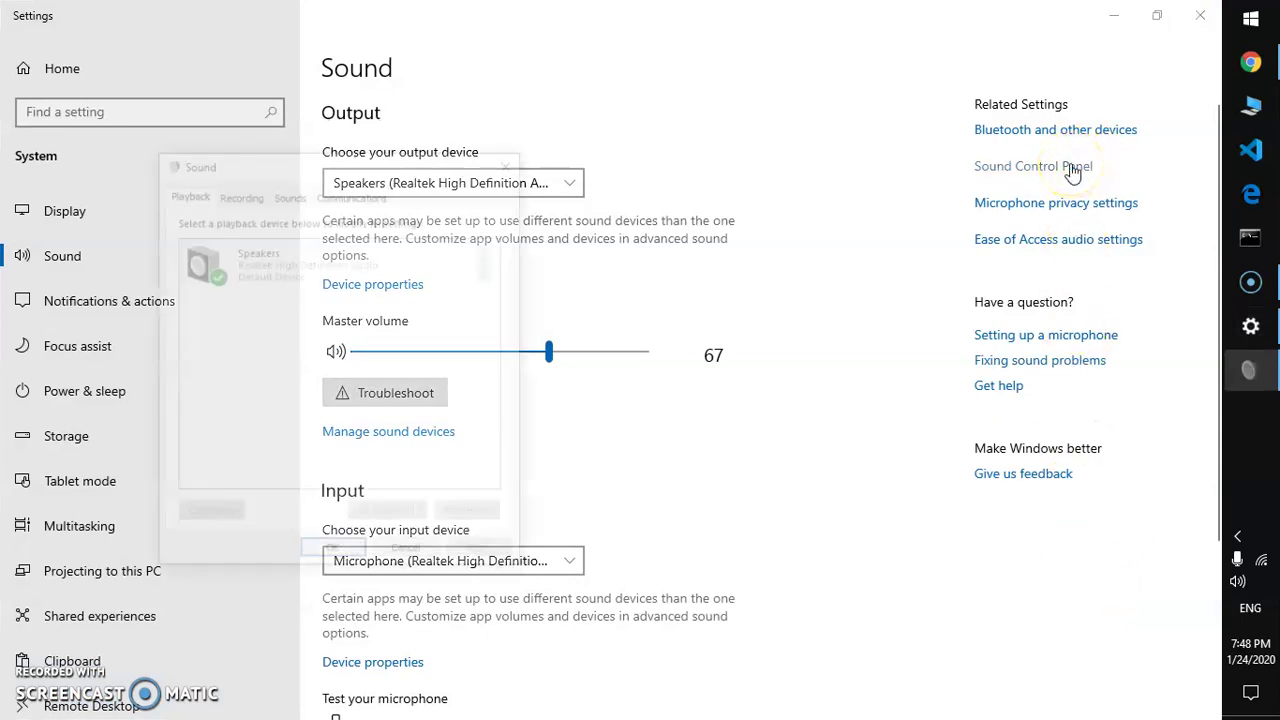
pyautogui.click(1078, 171)
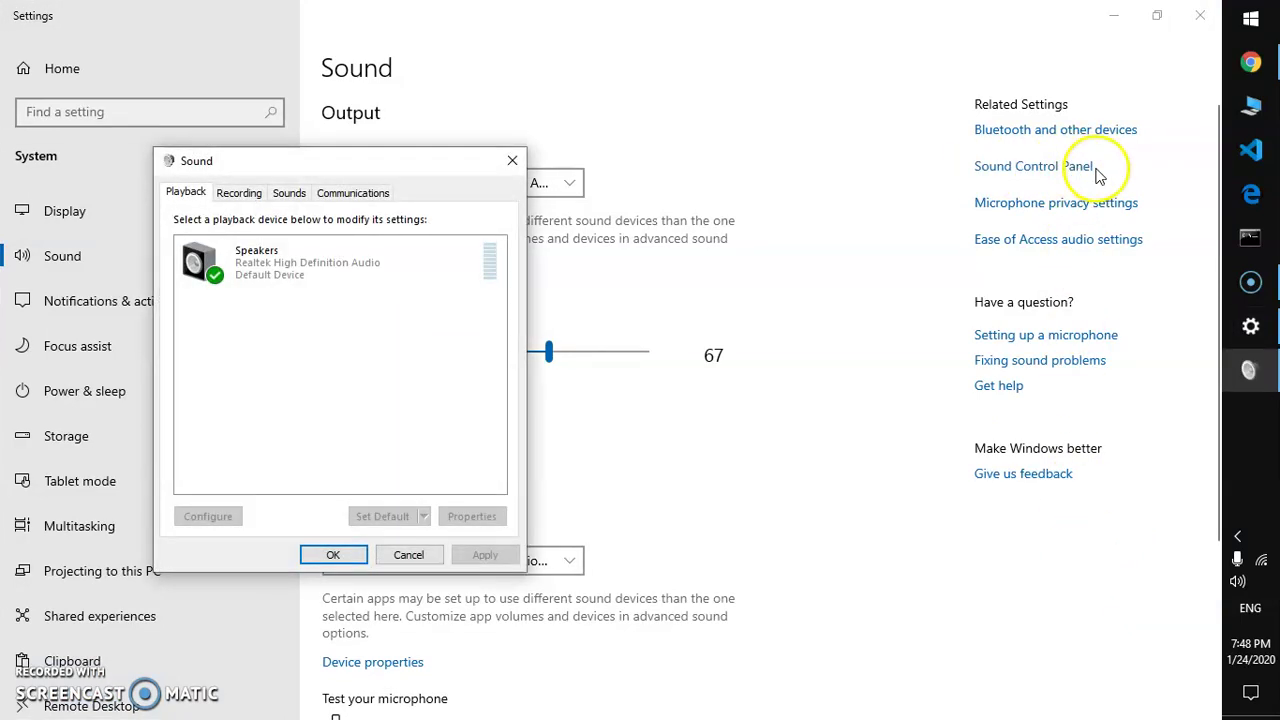
pyautogui.click(237, 196)
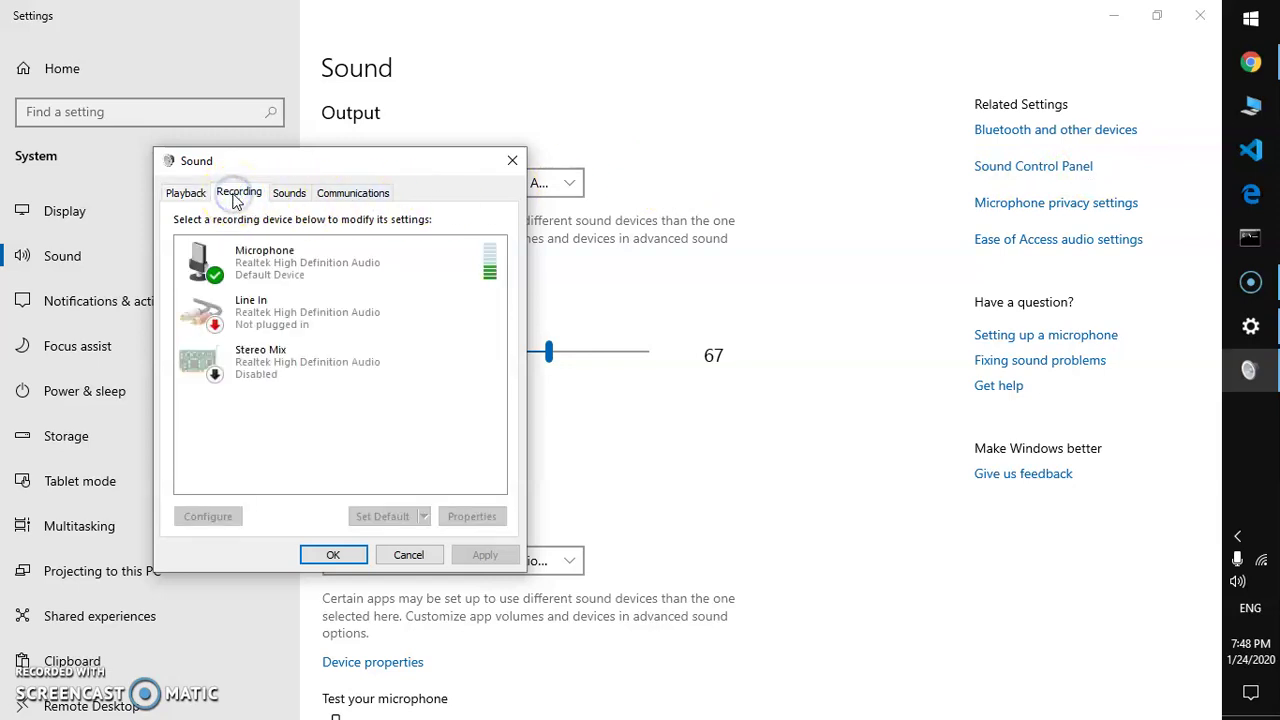
# - Check the Microphone's enhancements and keep volume at 100 with Microphone Boost at +20.0 dB
pyautogui.doubleClick(295, 258)
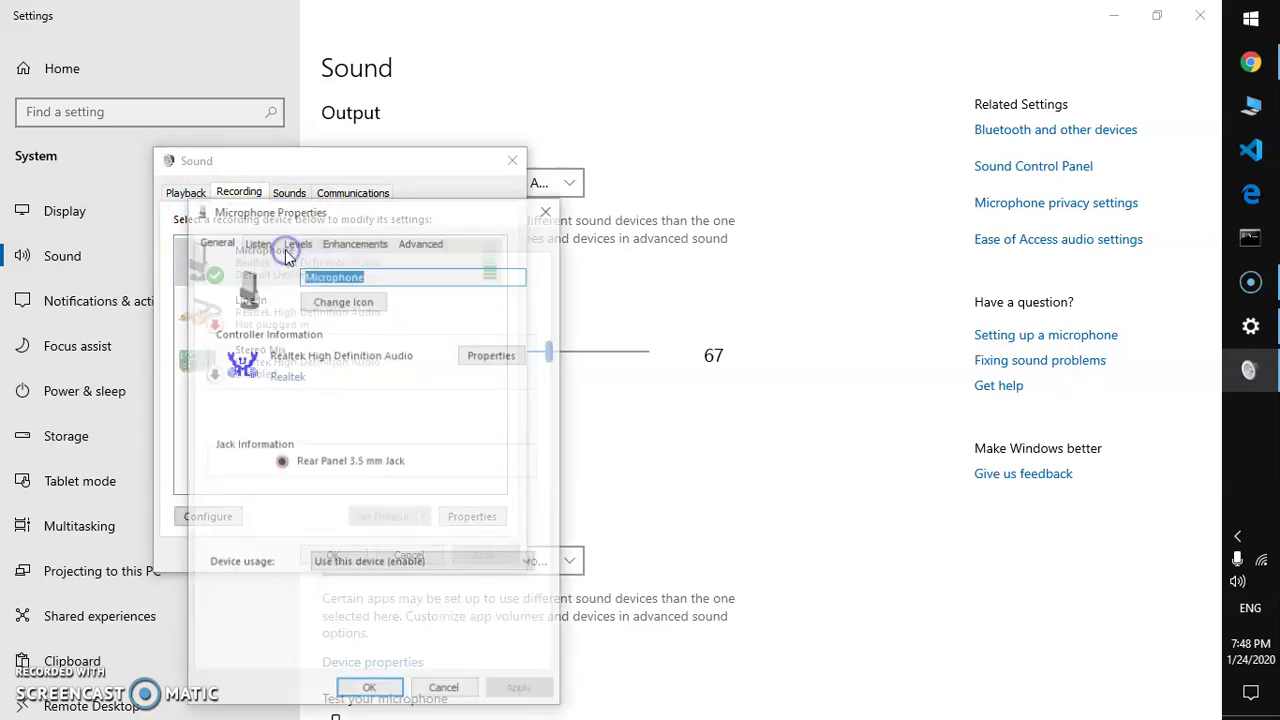
pyautogui.click(343, 246)
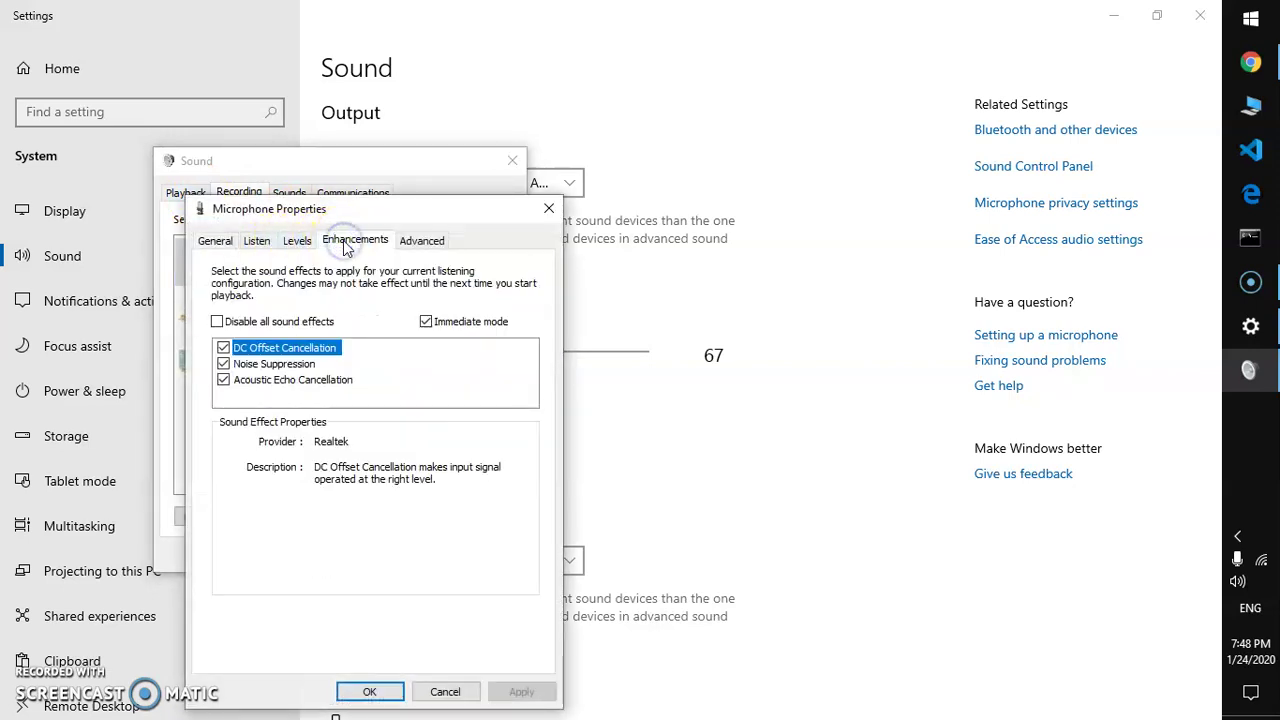
pyautogui.click(237, 352)
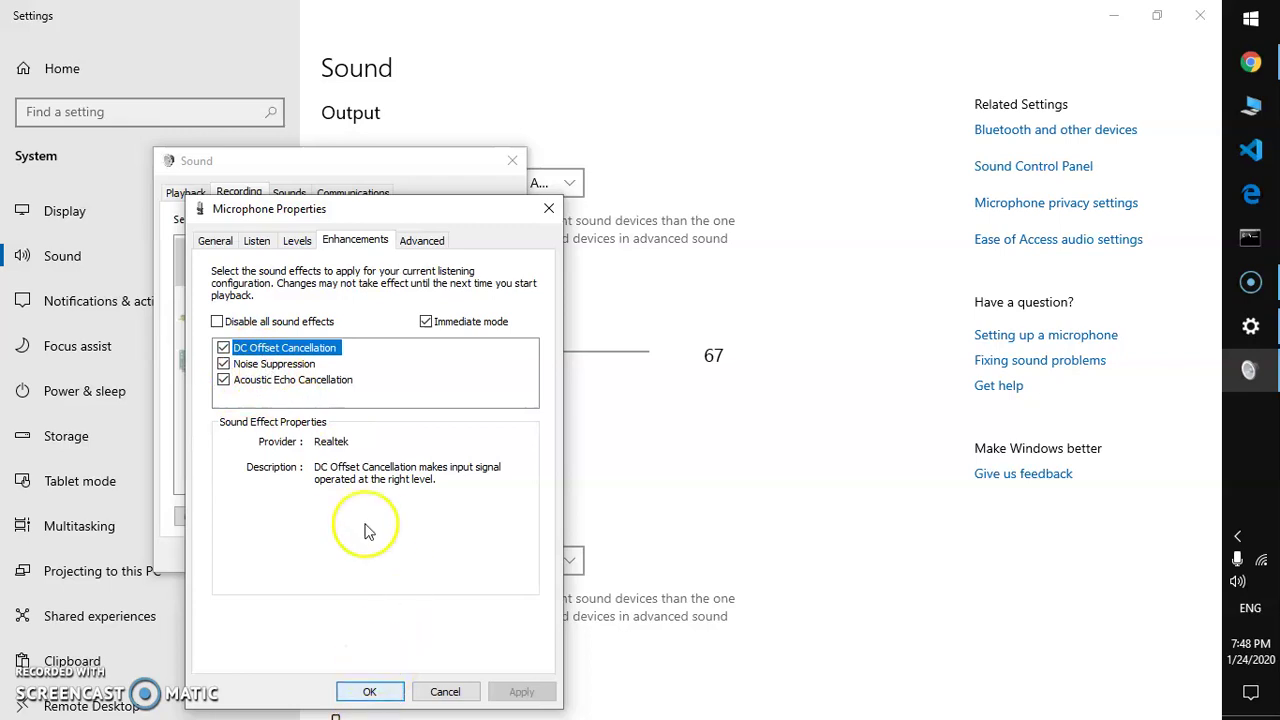
pyautogui.click(297, 241)
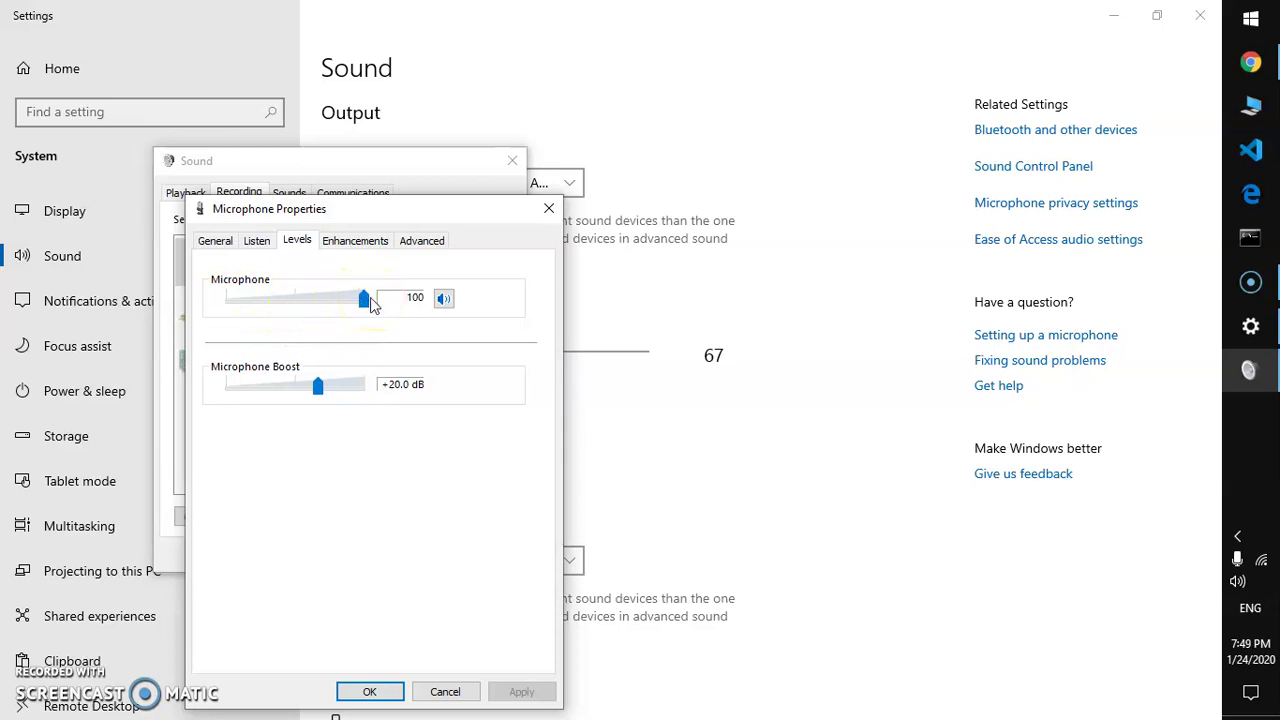
pyautogui.click(308, 397)
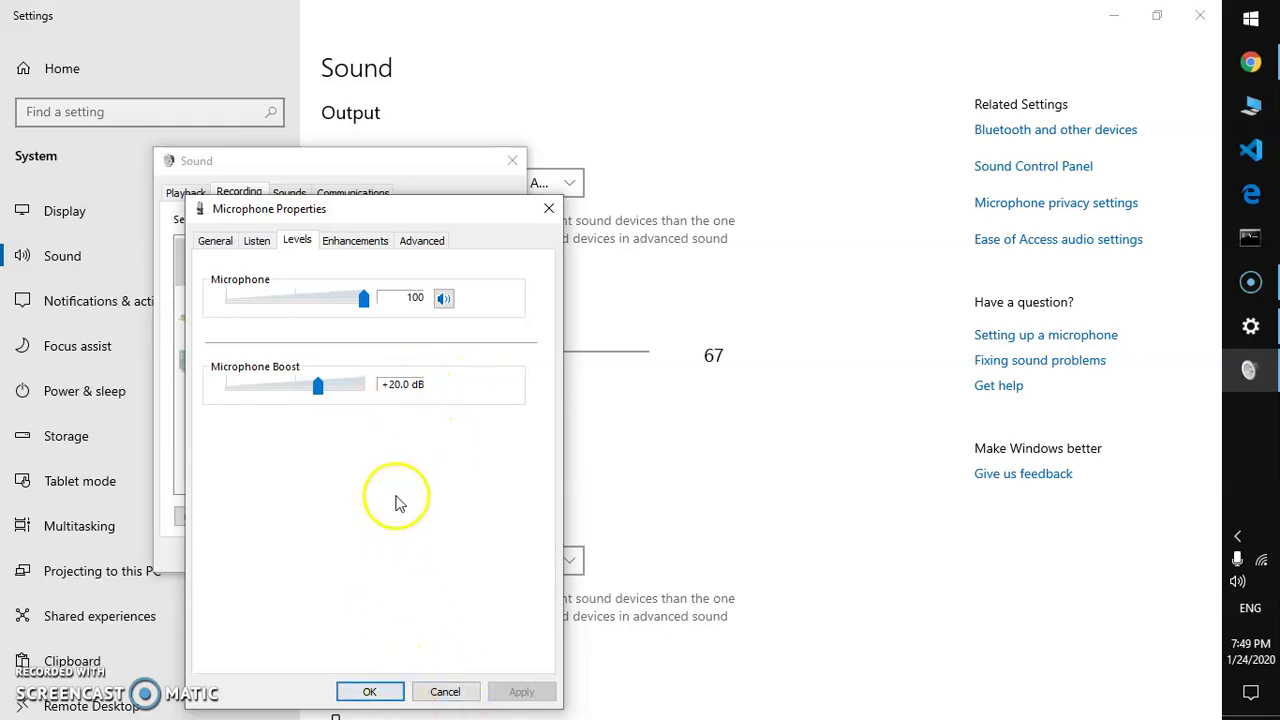
pyautogui.click(345, 241)
pyautogui.click(303, 242)
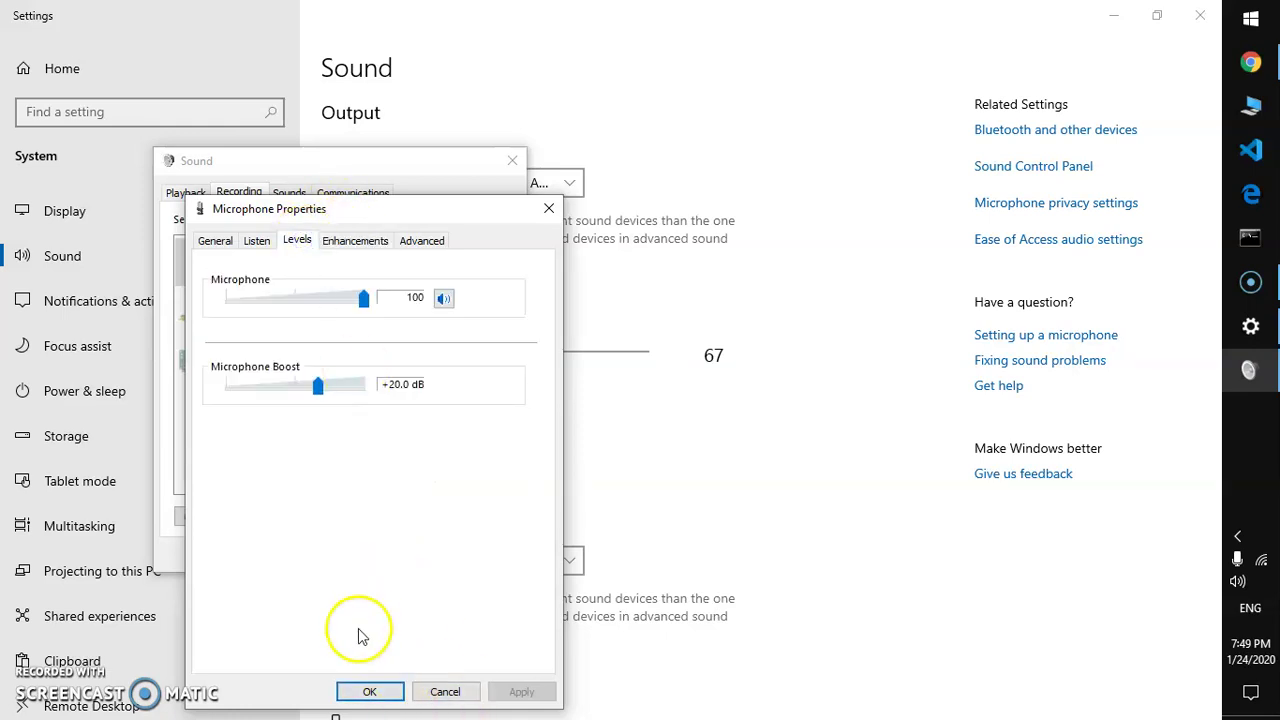
# - Apply and close Microphone Properties and the Sound dialog, then close the Settings window
pyautogui.click(378, 695)
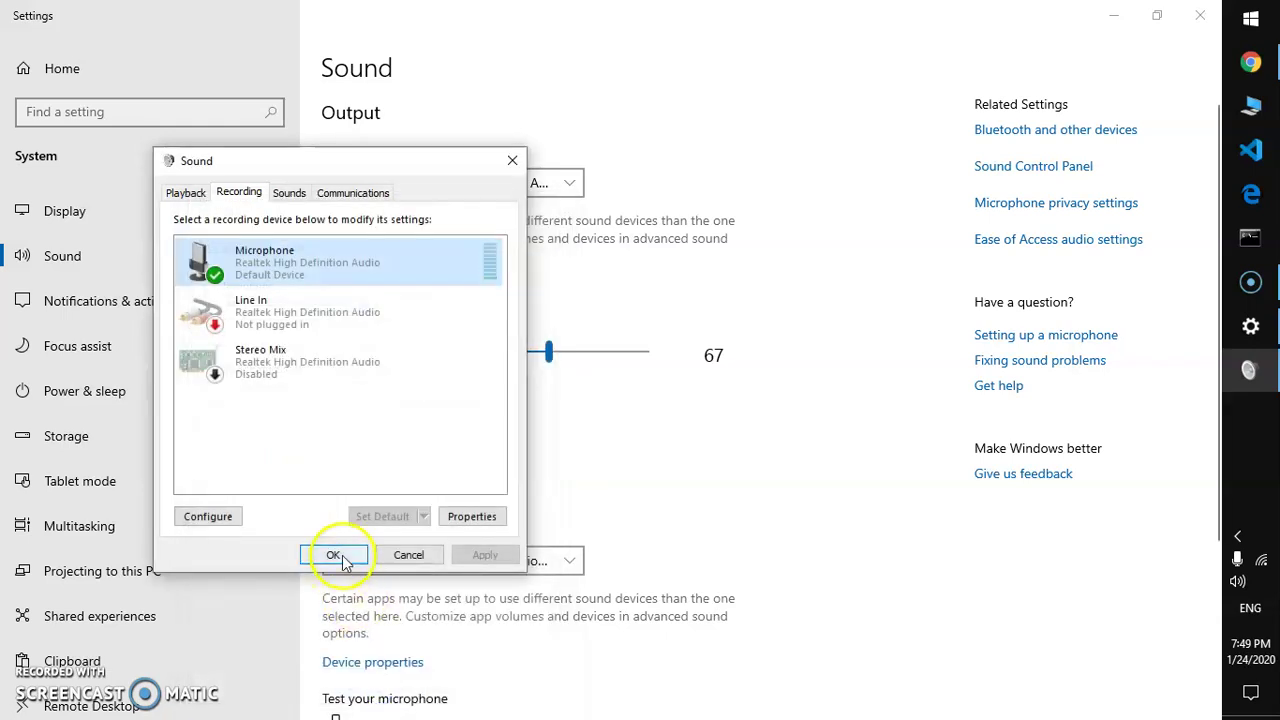
pyautogui.click(338, 636)
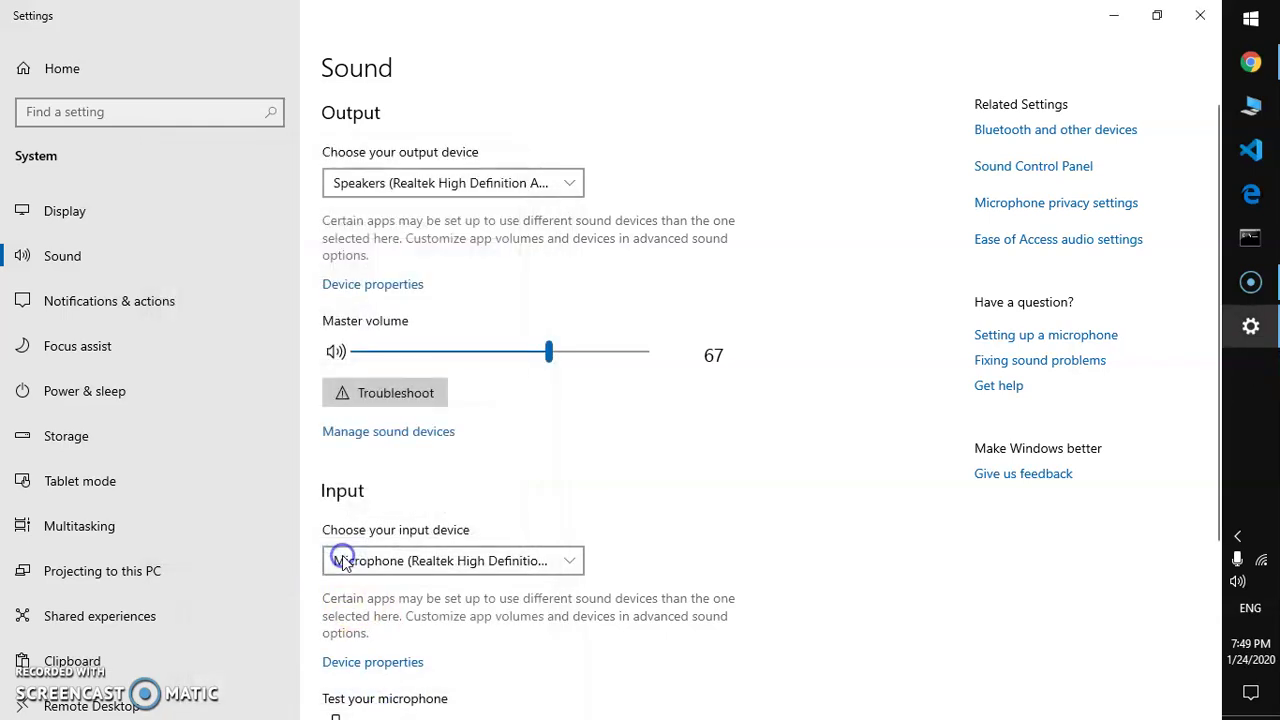
pyautogui.click(1199, 15)
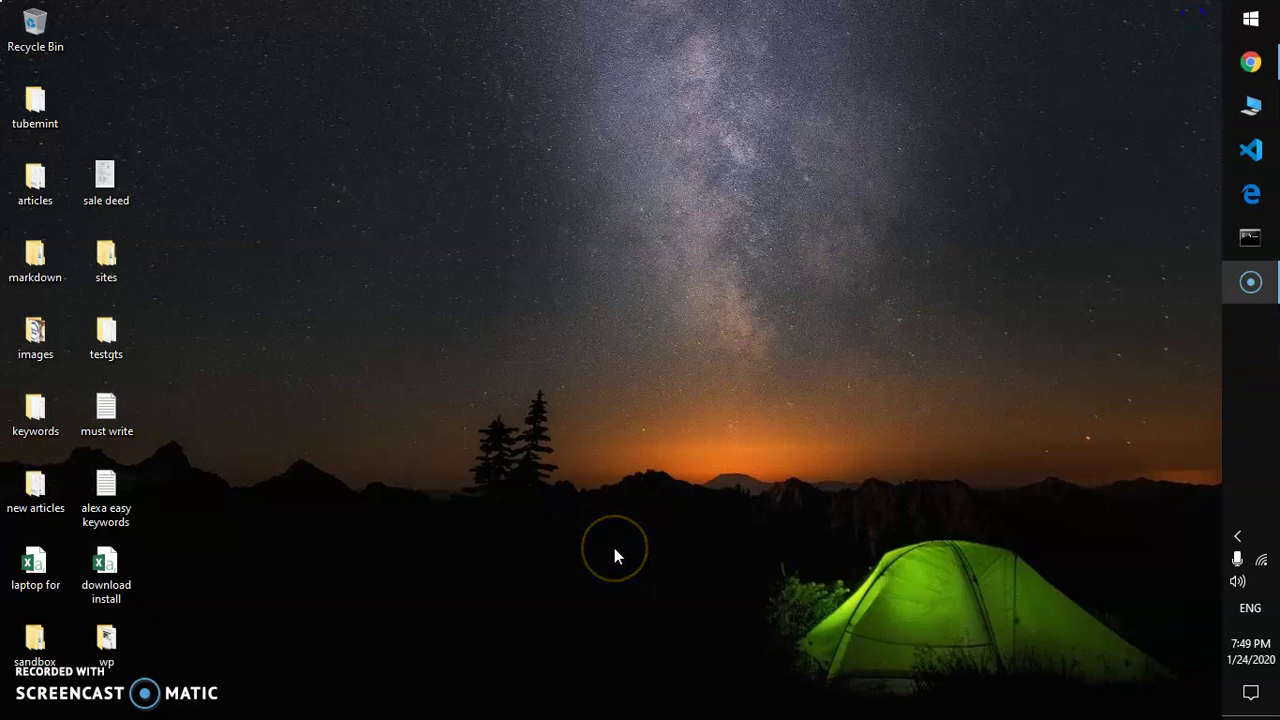